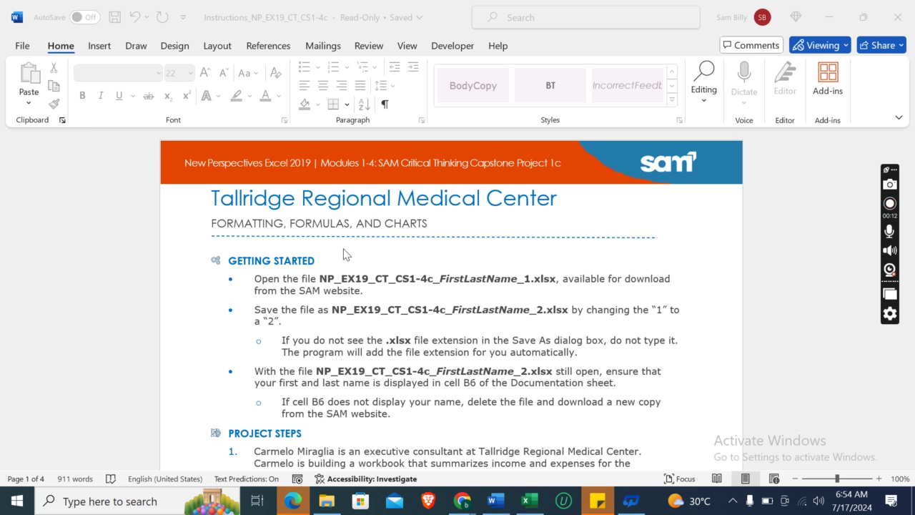
- Glance at the Tallridge workbook, then scroll Word's instructions down to Project Steps
click(525, 502)
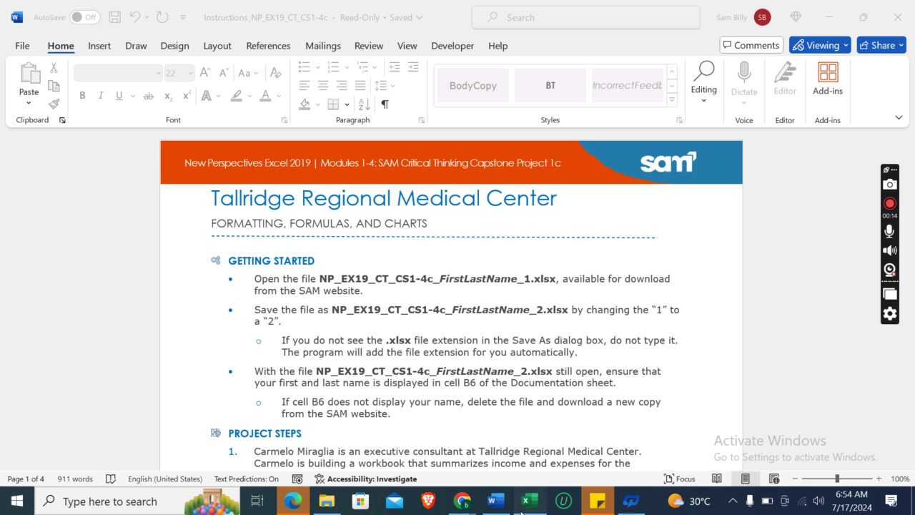
click(404, 365)
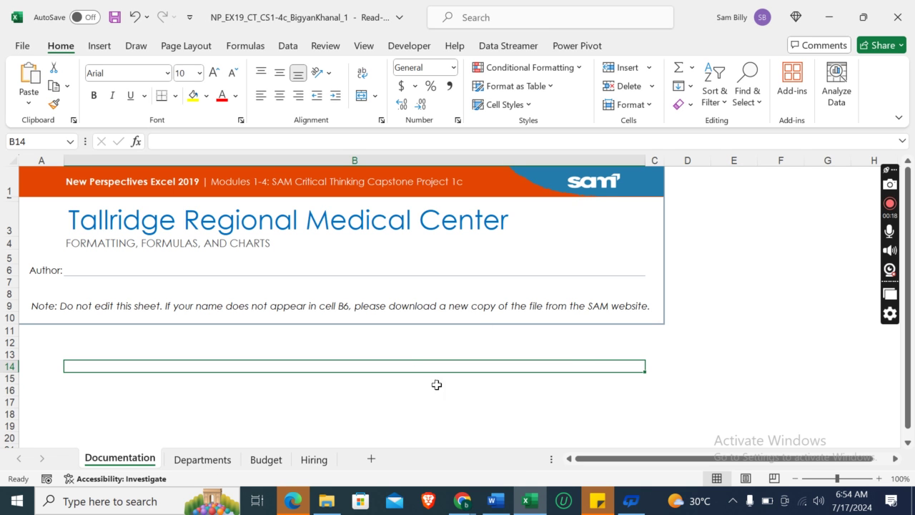
click(496, 502)
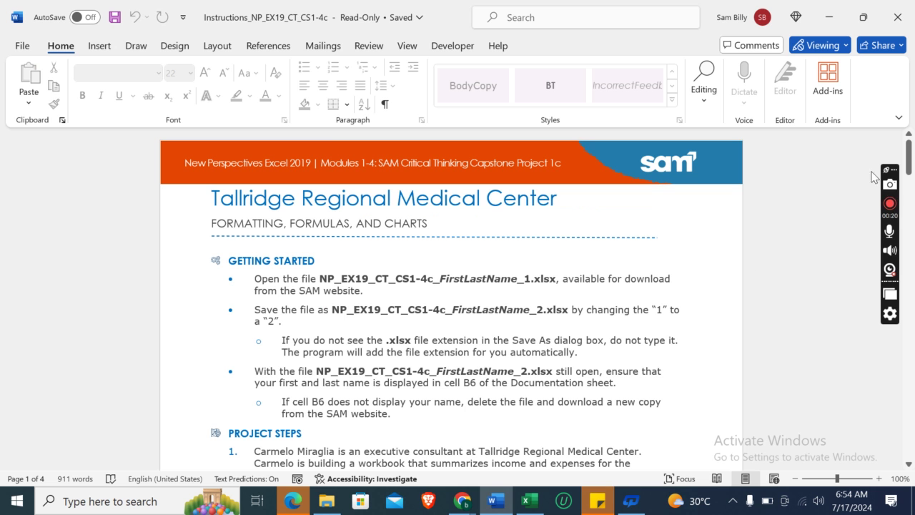
drag(910, 161, 910, 182)
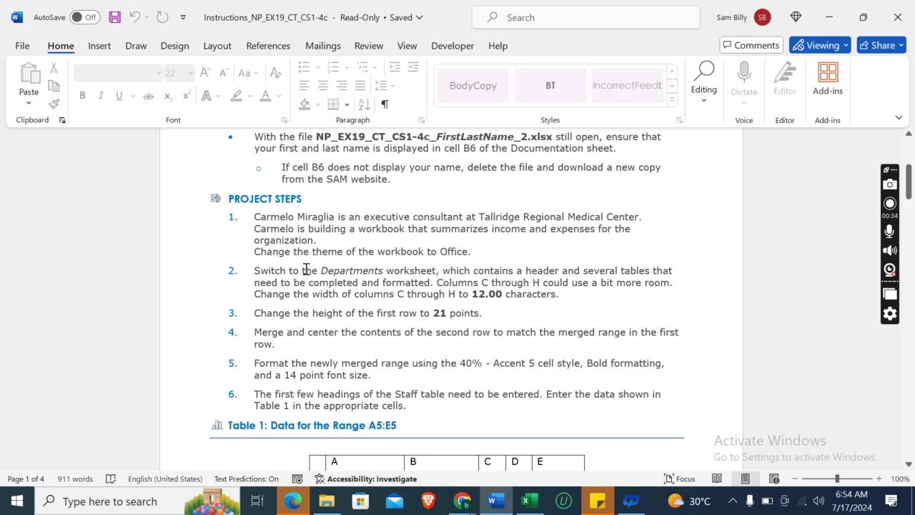
click(529, 501)
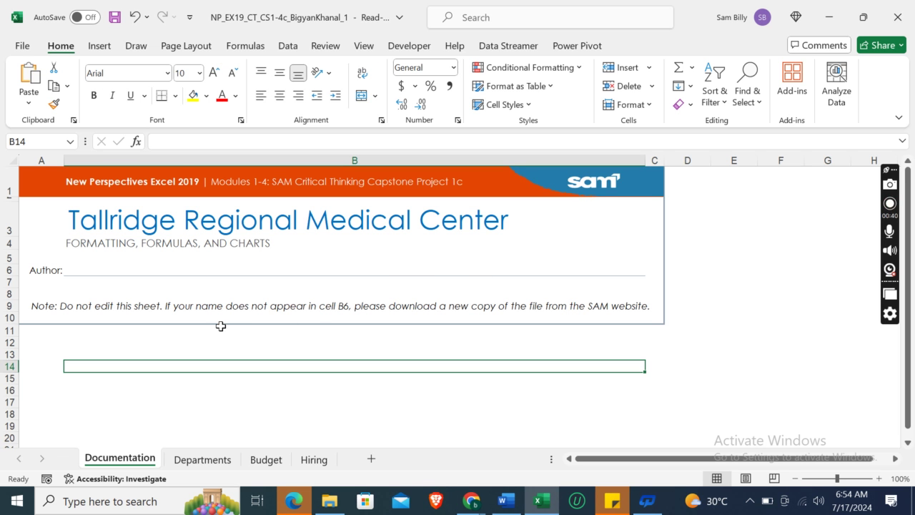
- Apply the Office theme to the workbook, then recheck the Word instructions
click(193, 47)
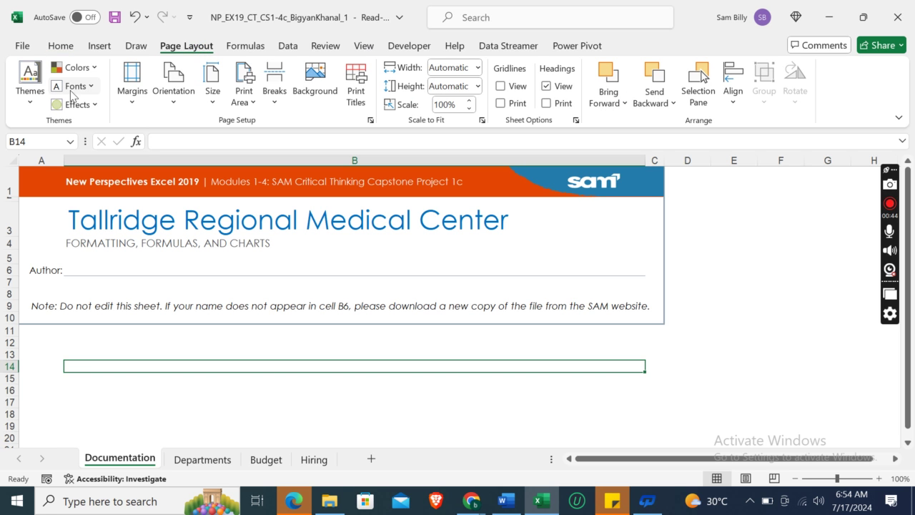
click(28, 106)
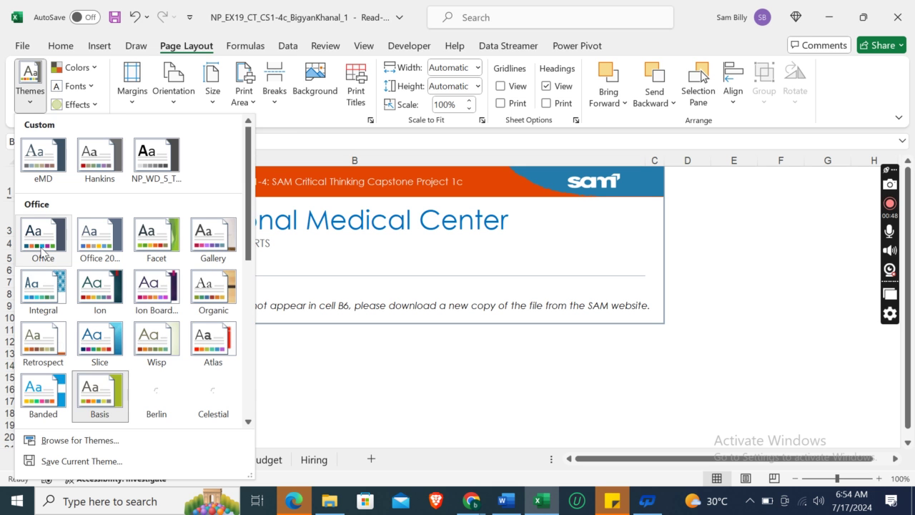
click(42, 246)
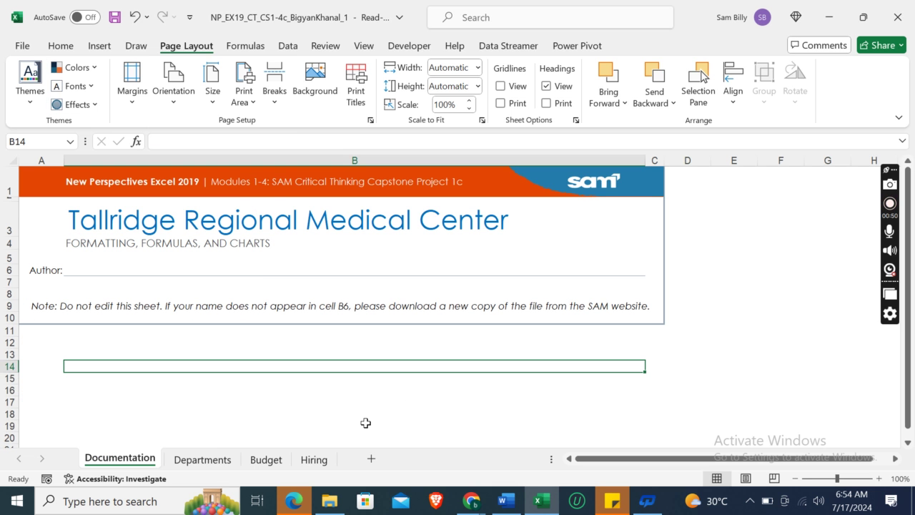
click(509, 501)
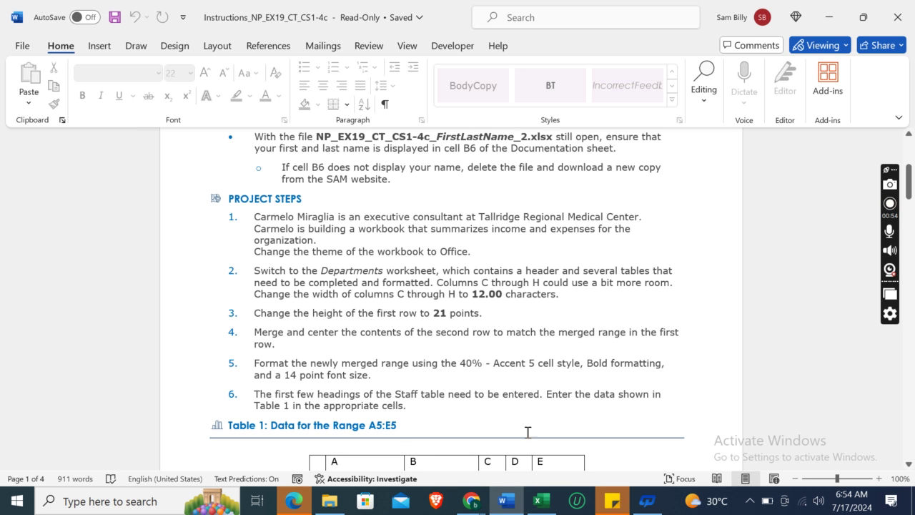
click(542, 501)
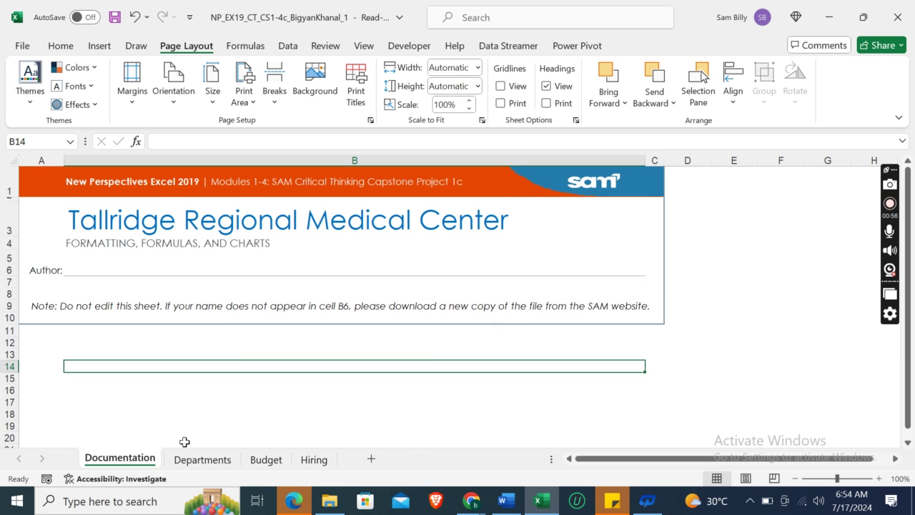
- Open the Departments sheet and read the next instruction steps in Word
click(202, 459)
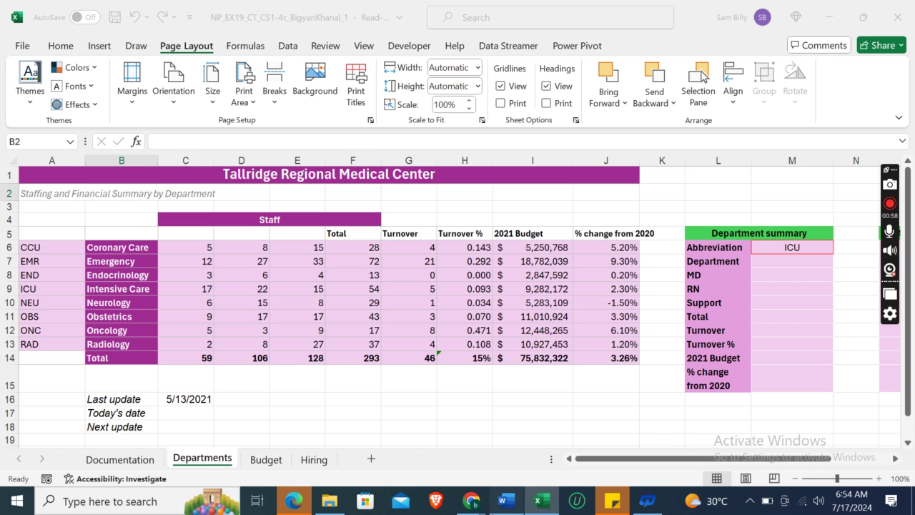
click(504, 502)
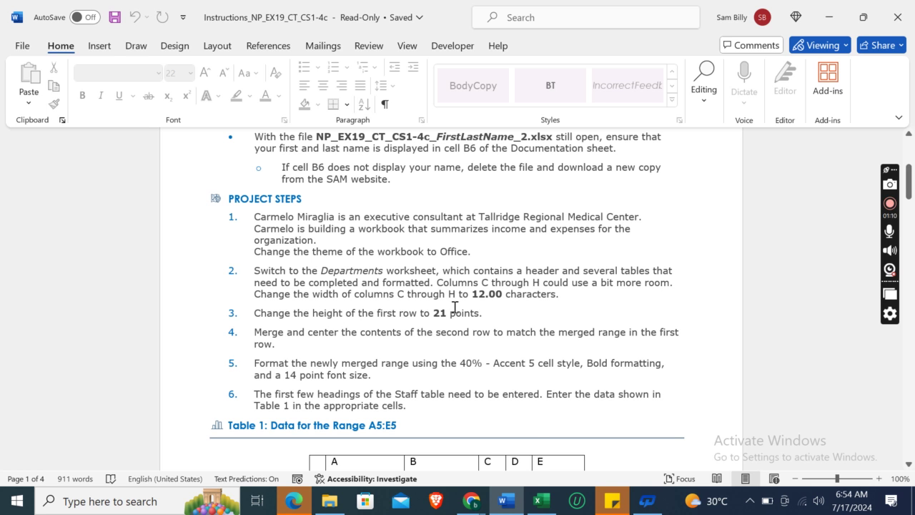
click(540, 502)
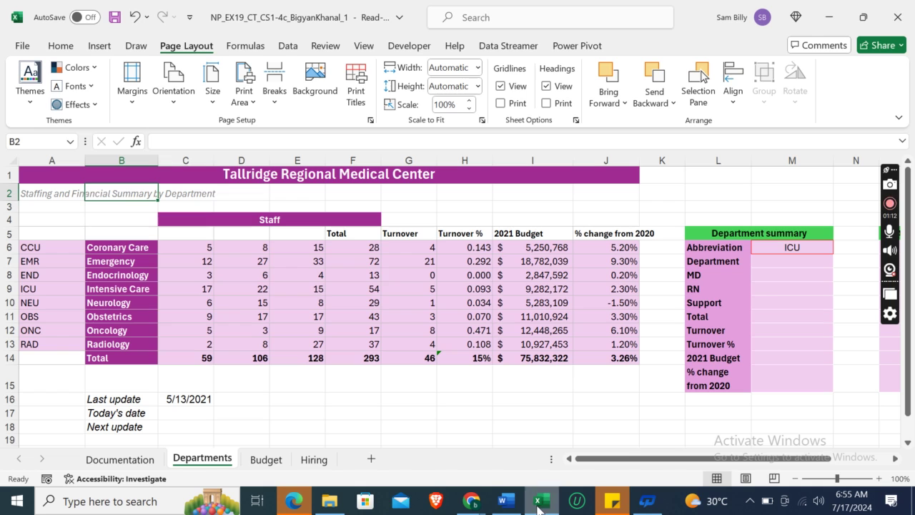
- Set columns C through H to a column width of 12
click(183, 159)
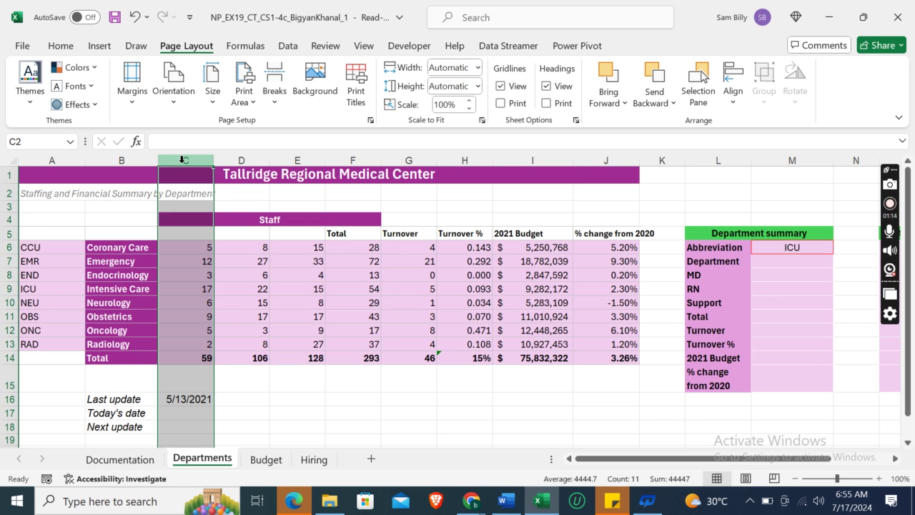
shift+click(454, 160)
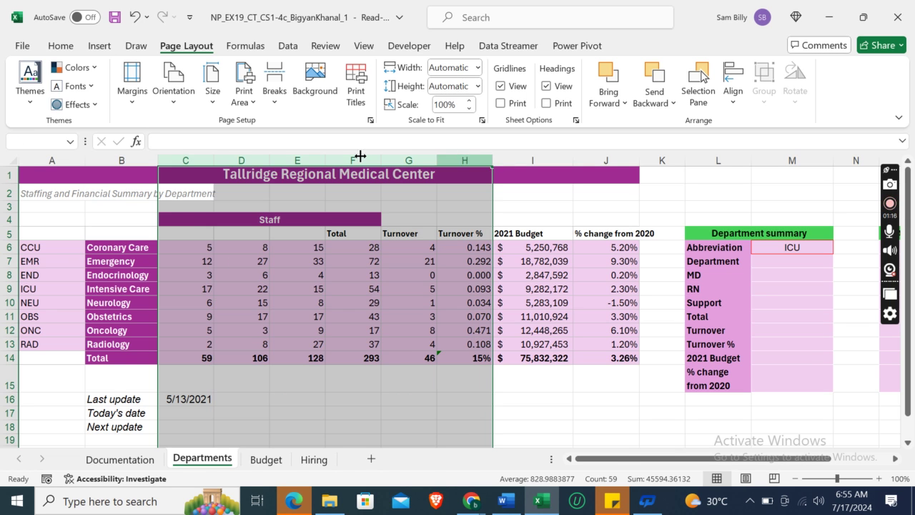
right_click(303, 158)
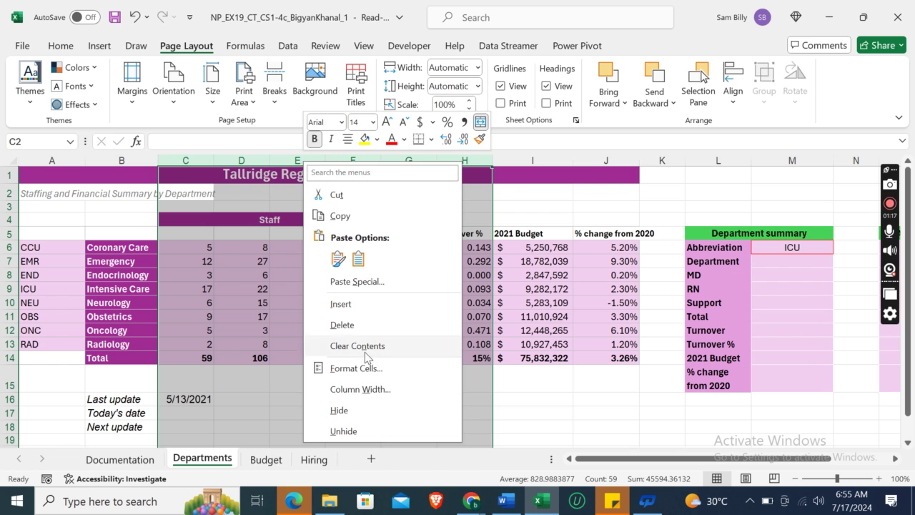
click(363, 389)
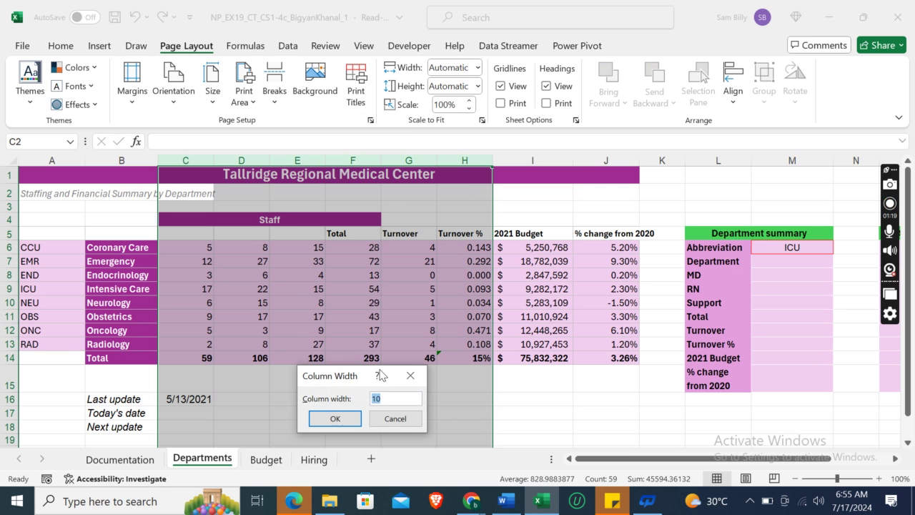
text(12.)
click(333, 419)
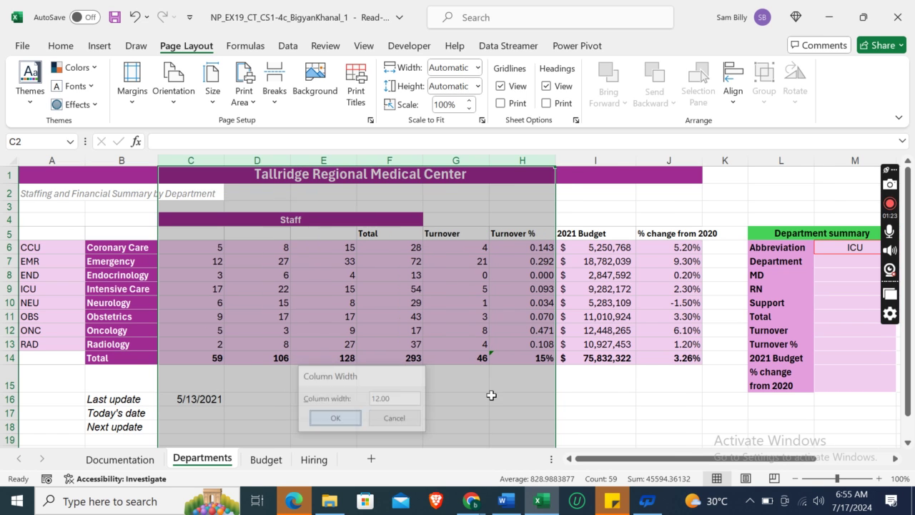
click(513, 508)
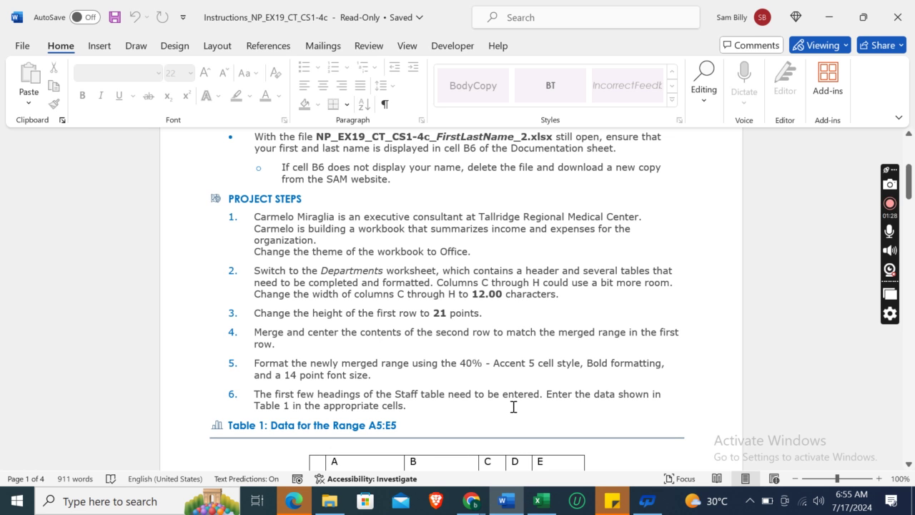
- Set row 1 of the Departments sheet to a height of 21 points
click(542, 501)
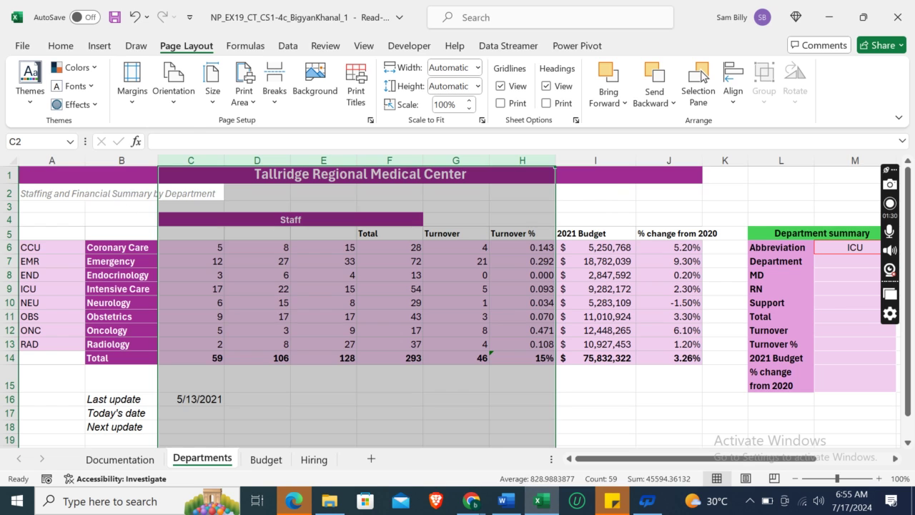
click(10, 174)
right_click(9, 173)
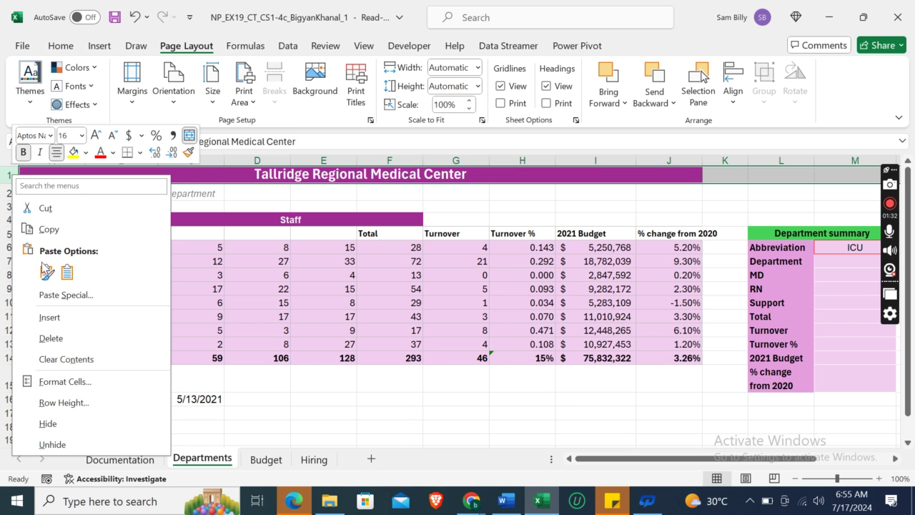
click(64, 403)
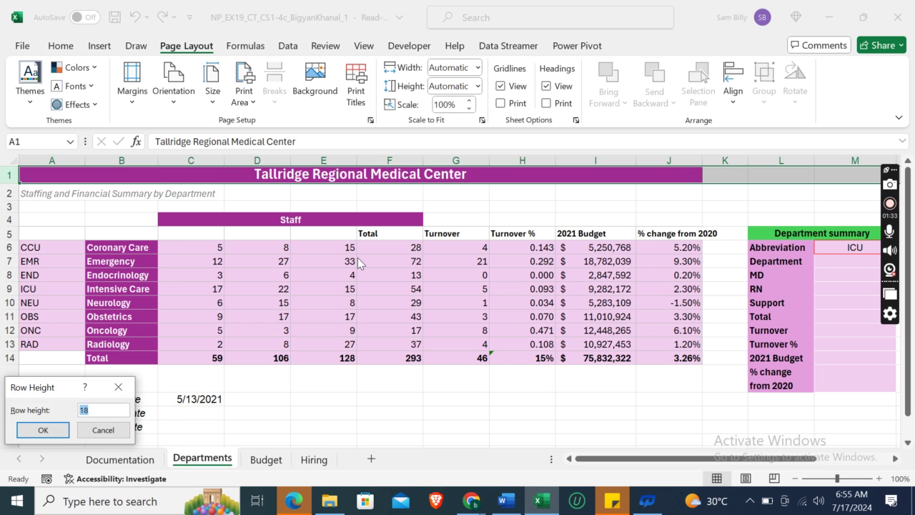
text(21.00)
click(42, 430)
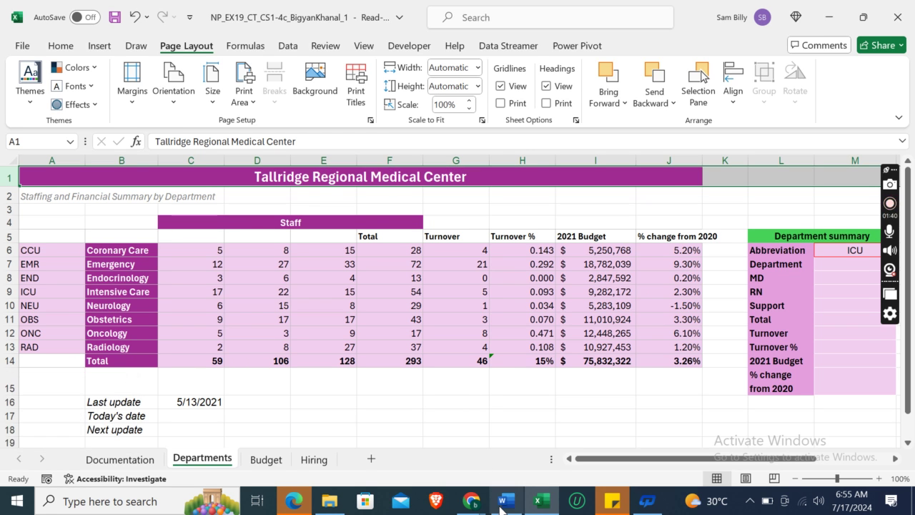
click(505, 500)
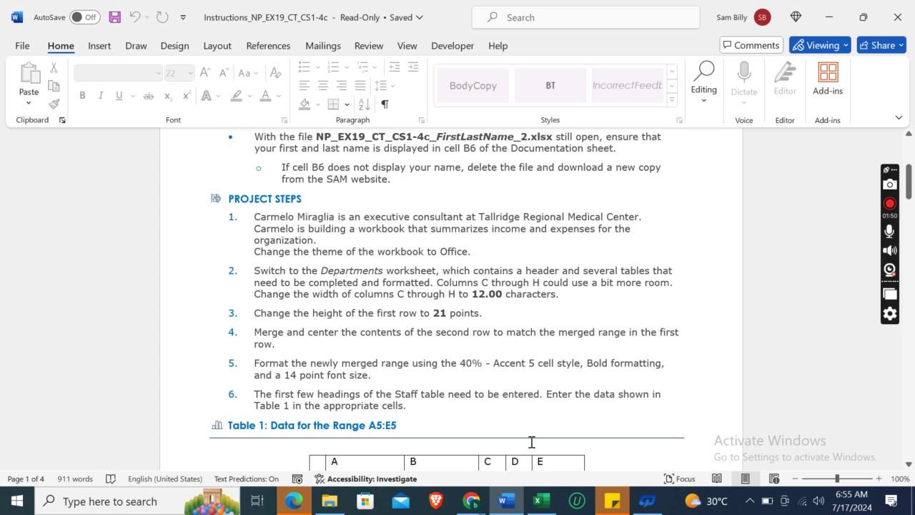
- Merge cells A2:J2 and center the subtitle across them
click(541, 500)
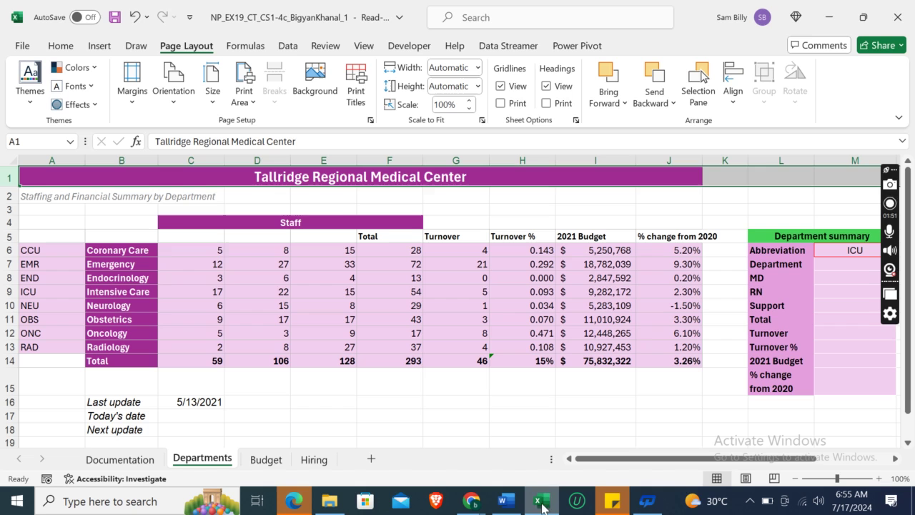
click(40, 195)
key(shift+Right)
key(shift+Right)
key(shift+Right)
key(shift+Right)
key(shift+Right)
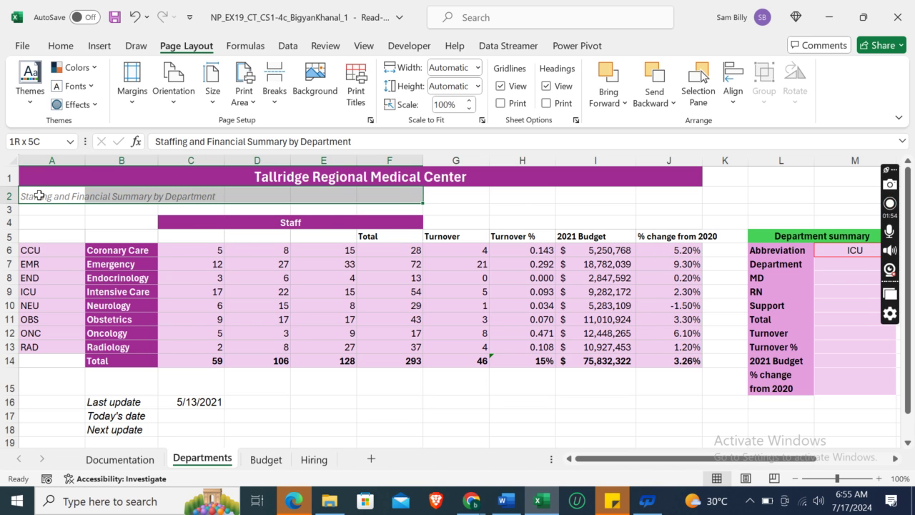
key(shift+Right)
key(shift+Right)
key(shift+Right)
key(shift+Right)
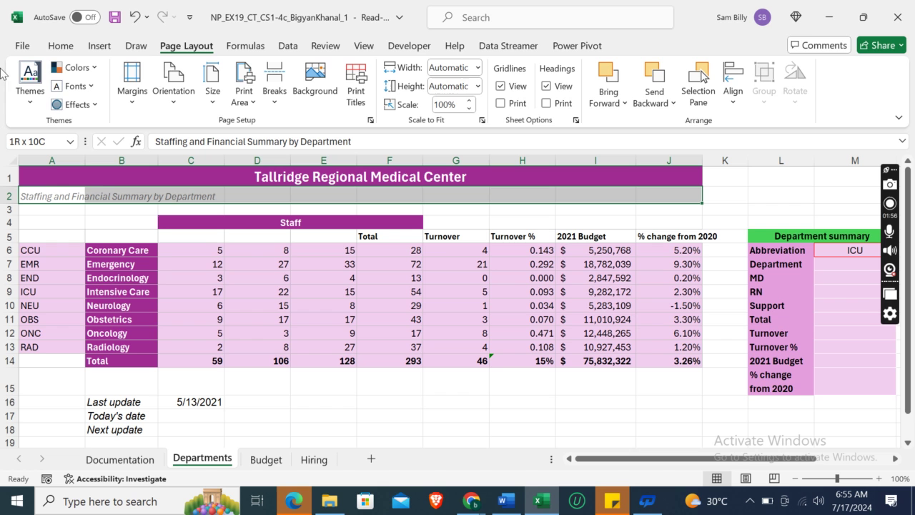
click(62, 42)
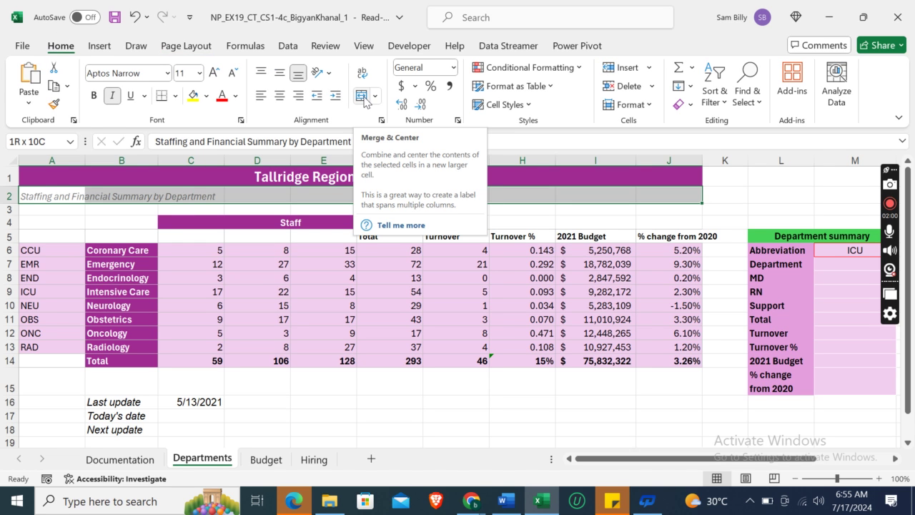
click(363, 97)
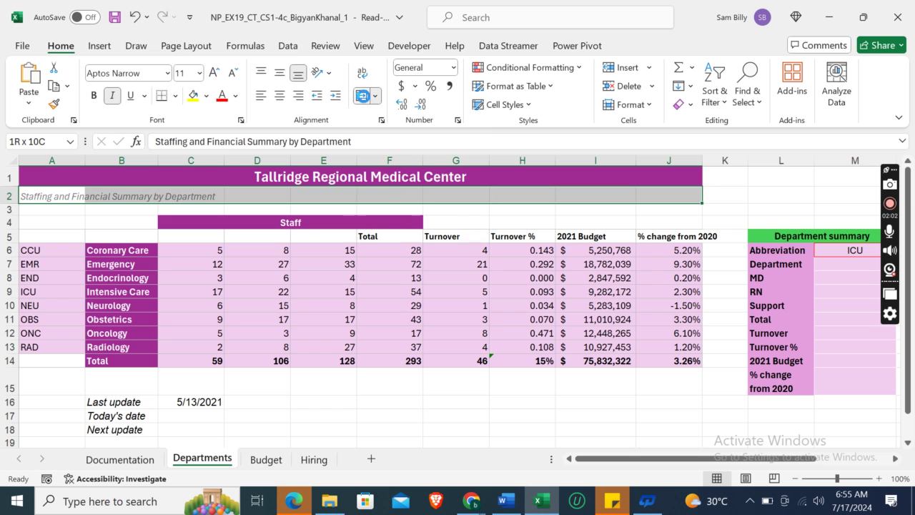
click(506, 502)
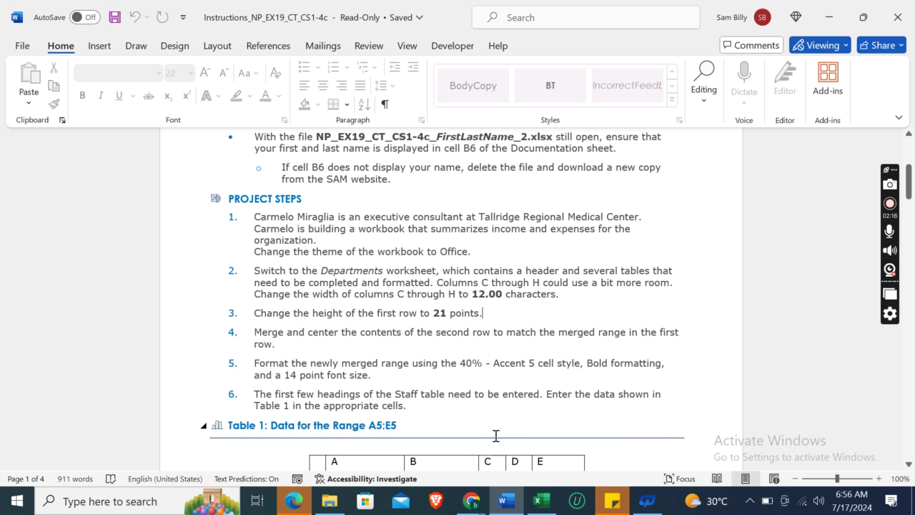
- Apply the 40% - Accent5 cell style and bold to the merged subtitle
click(542, 501)
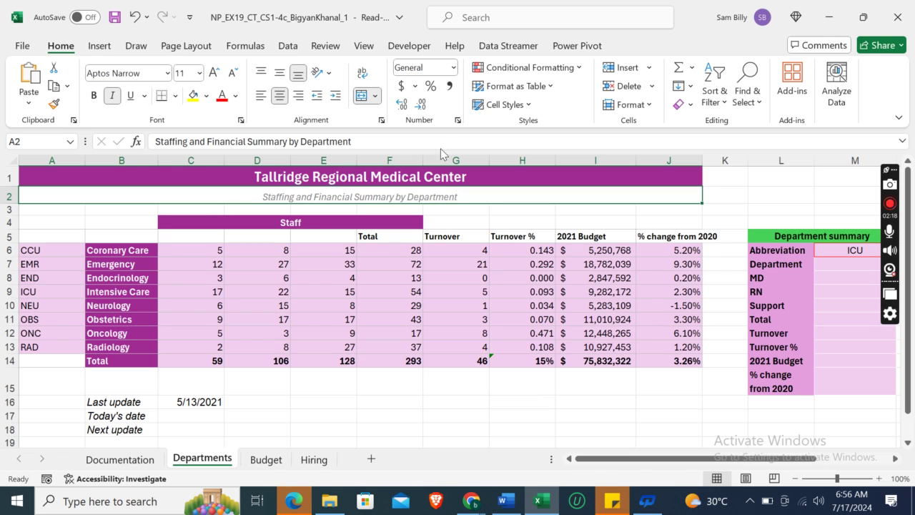
click(529, 106)
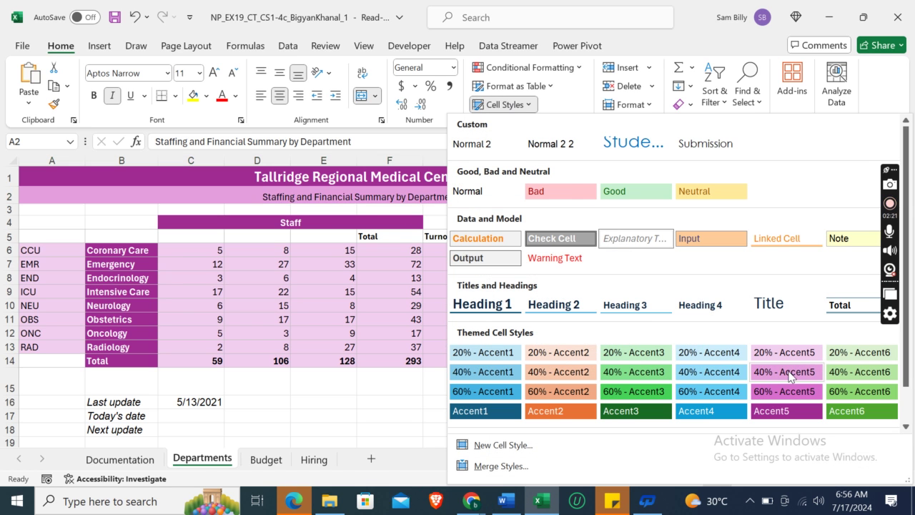
click(786, 372)
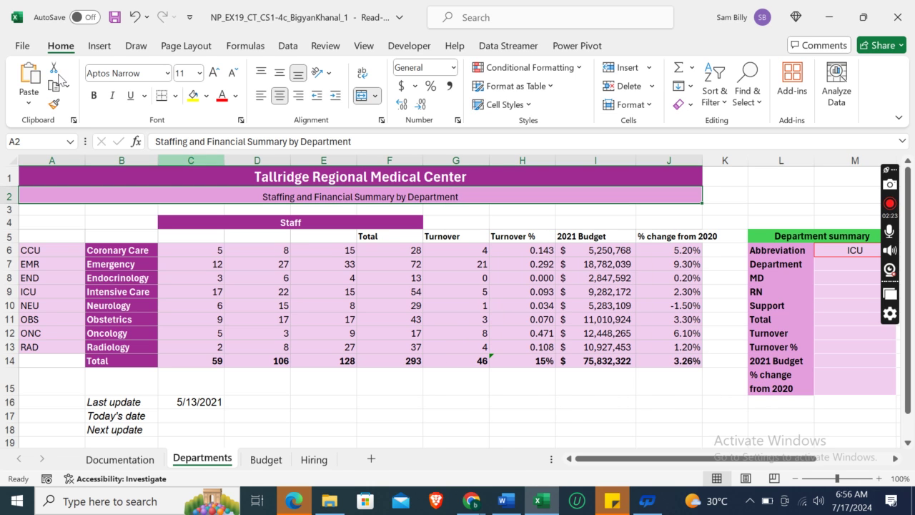
click(93, 95)
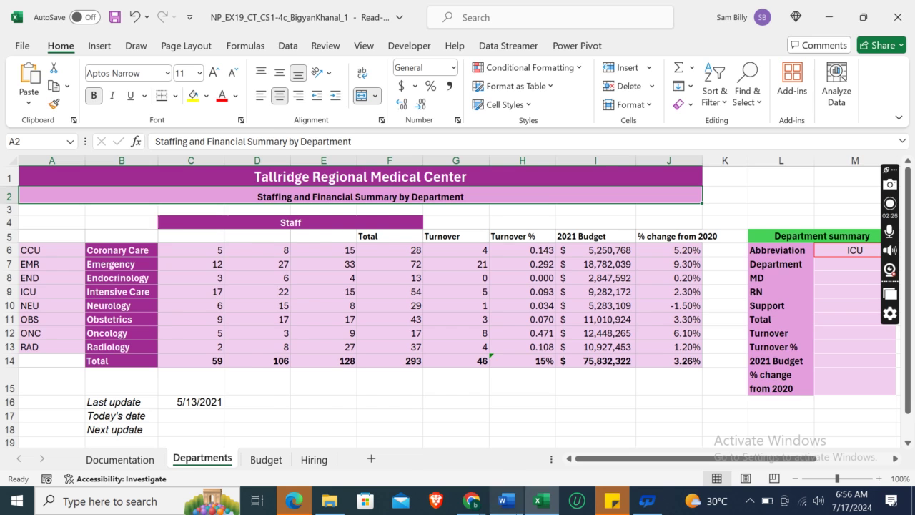
click(505, 501)
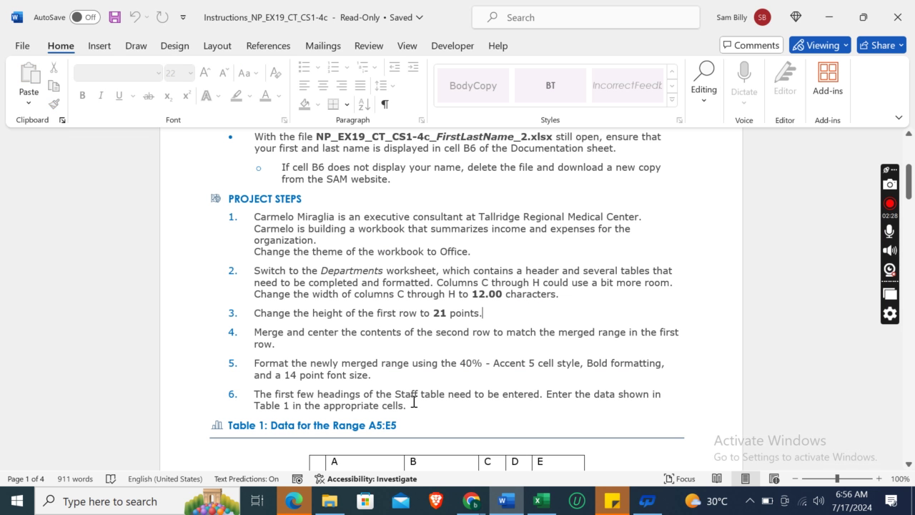
- Enlarge the subtitle font to 14 pt and deselect it by clicking G16
click(541, 500)
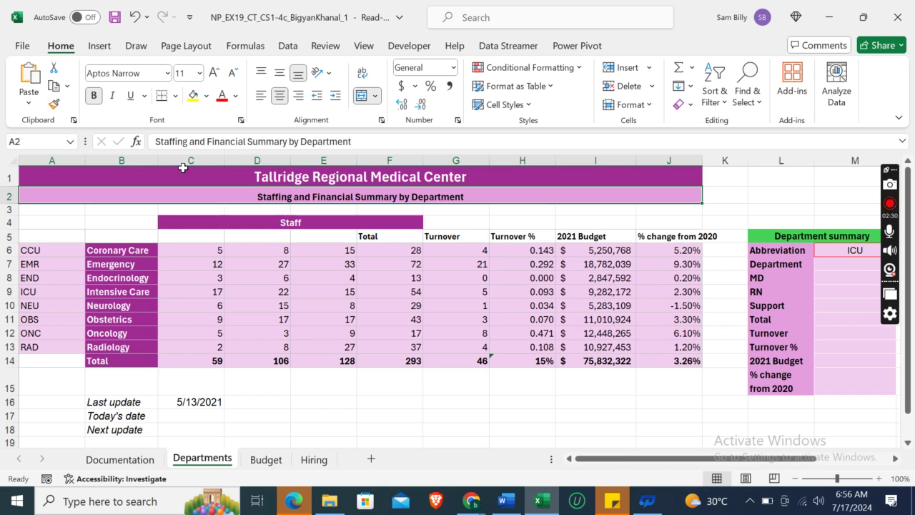
click(214, 73)
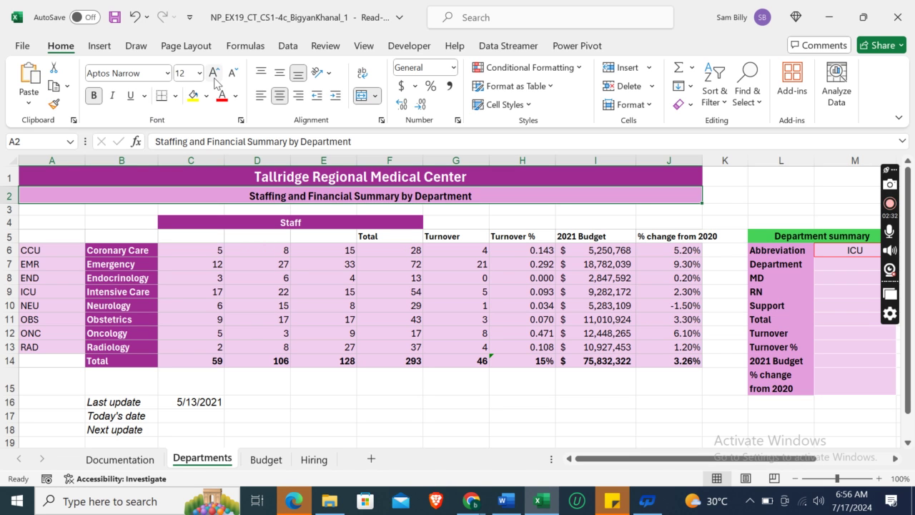
click(485, 402)
click(506, 500)
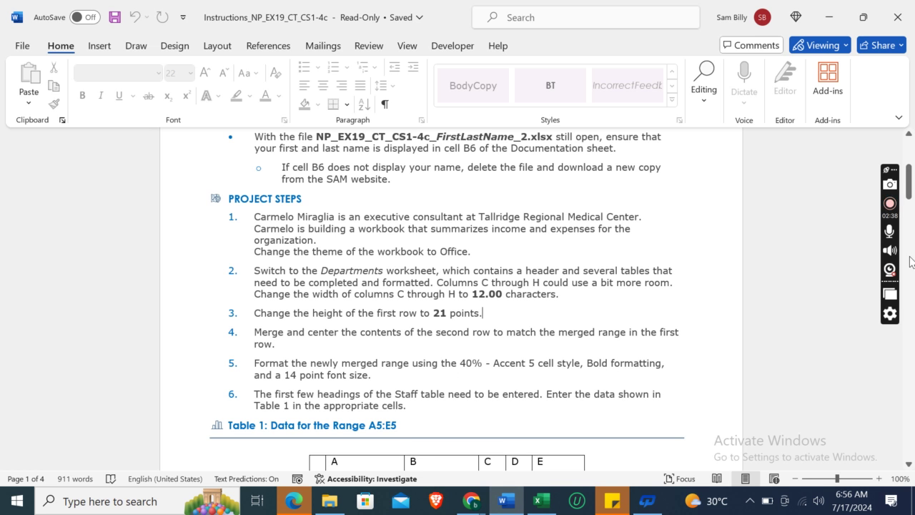
- Scroll Word to Table 1 and copy the heading 'Abbreviation'
drag(910, 194, 913, 213)
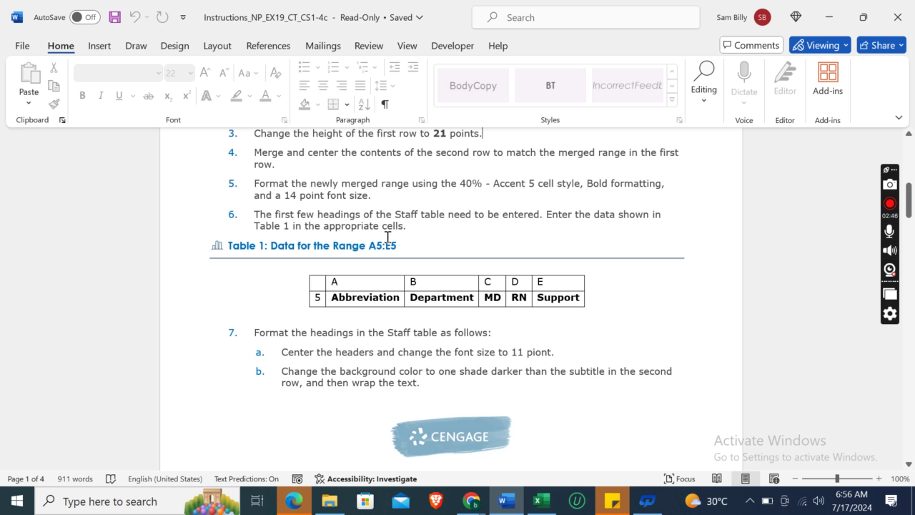
click(335, 300)
key(shift+Right)
key(shift+Right)
key(shift+Right)
key(shift+Right)
key(shift+Right)
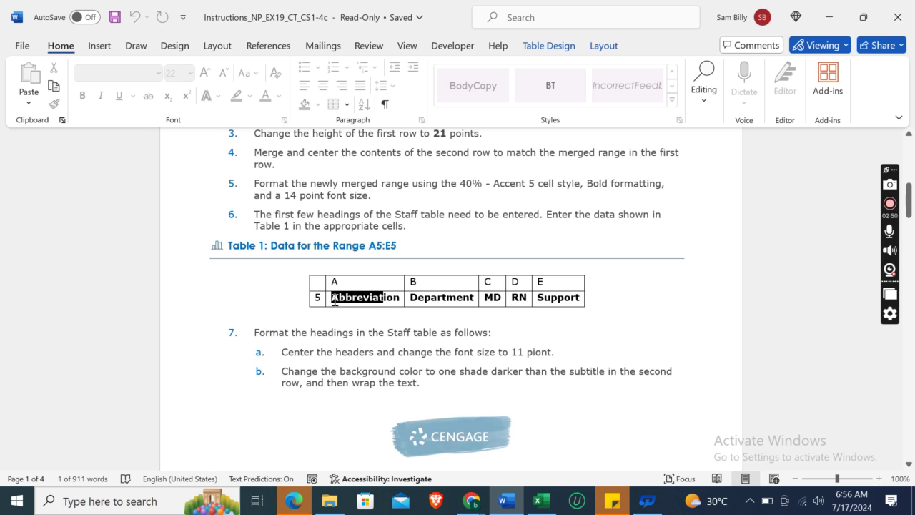
key(shift+Right)
key(shift+Right)
key(shift+Right)
click(541, 500)
- Paste 'Abbreviation' into cell A5 as plain values
click(58, 235)
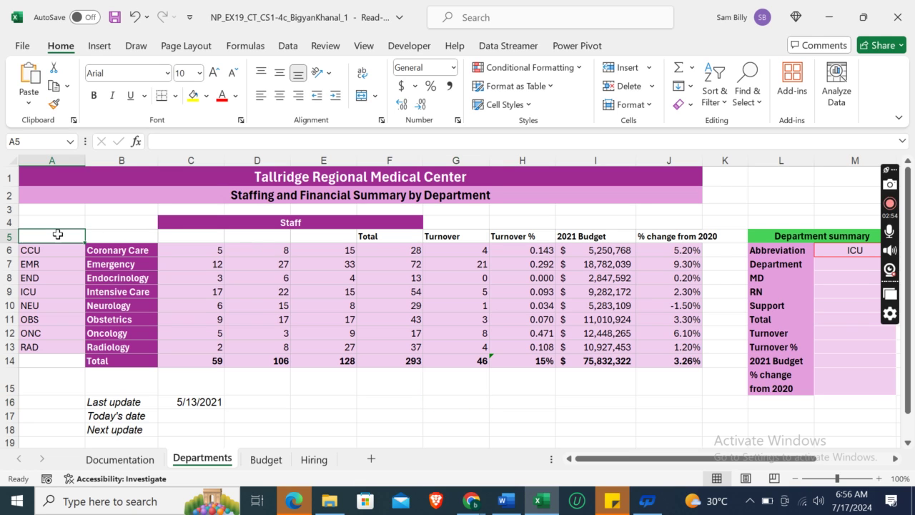
click(28, 104)
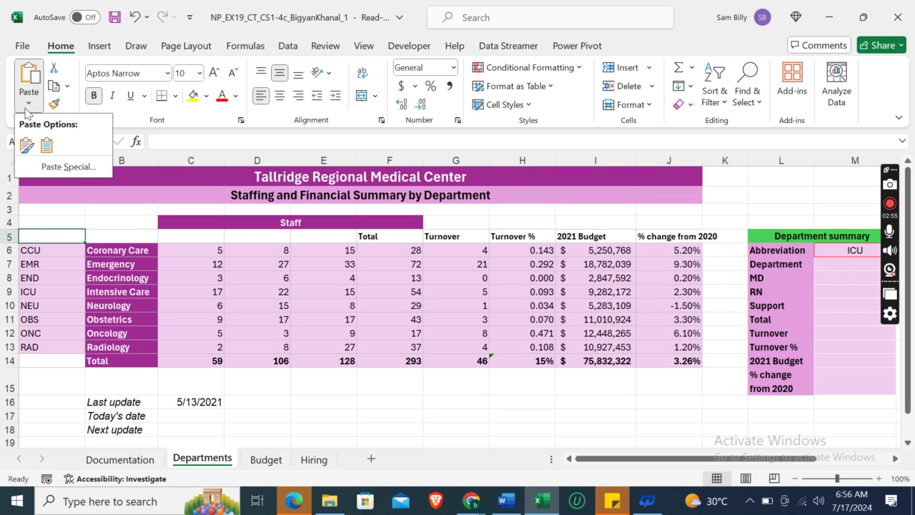
click(47, 145)
- Copy 'Department' from Word's Table 1 and paste it as values into B5
click(508, 501)
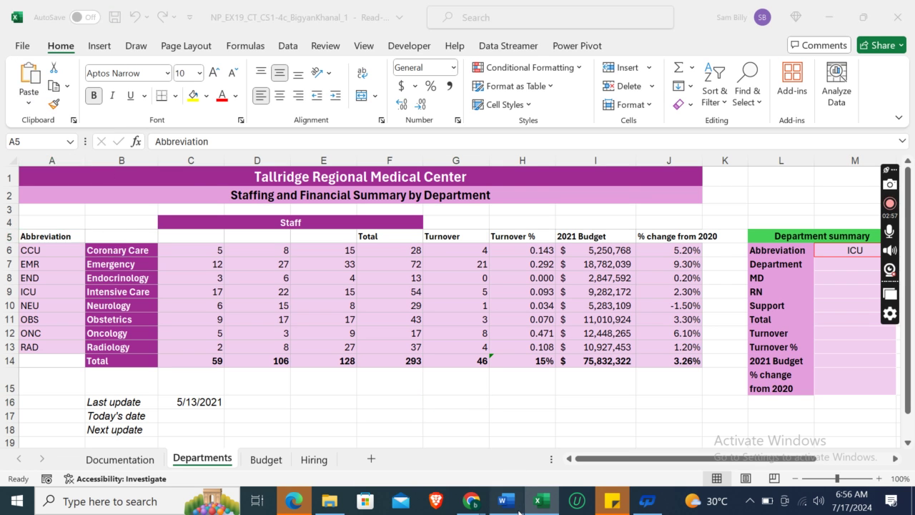
click(413, 298)
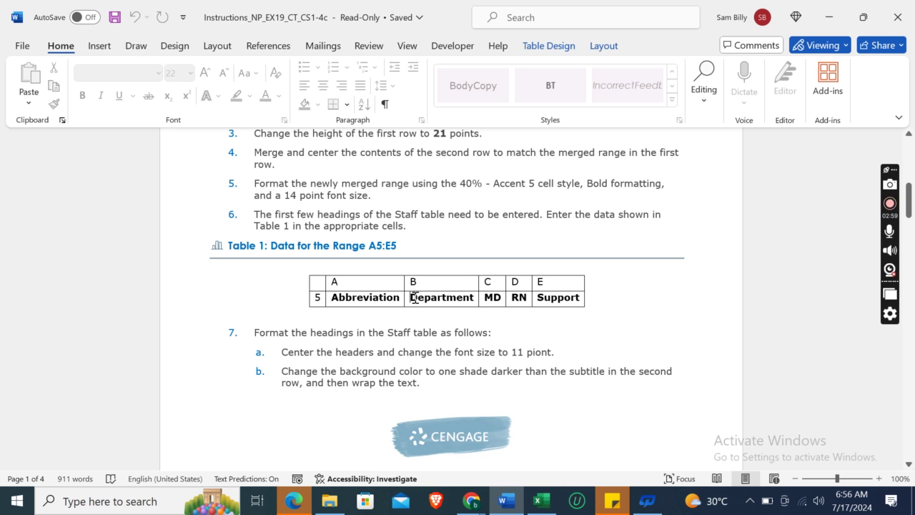
double_click(414, 297)
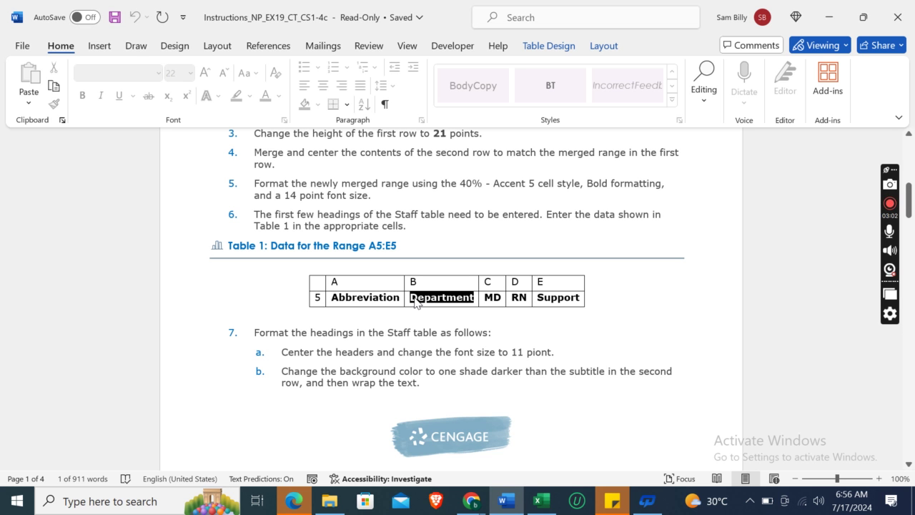
click(541, 500)
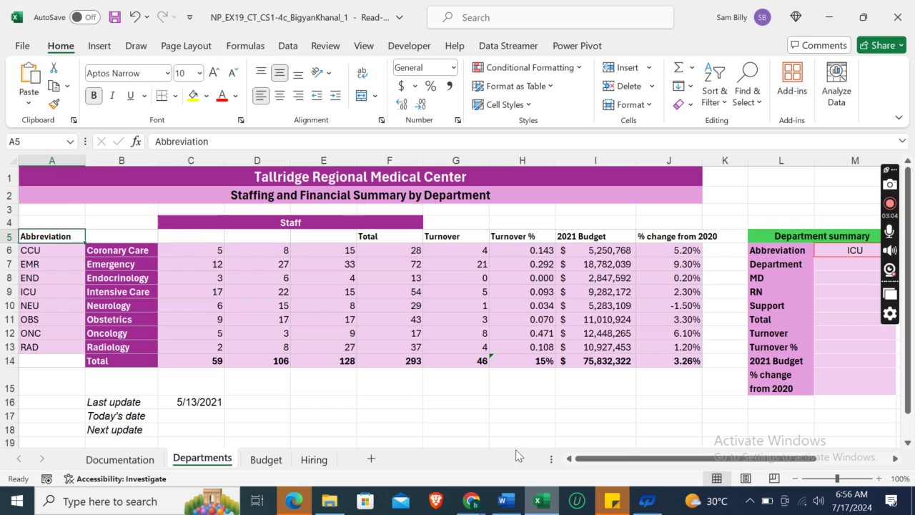
click(133, 237)
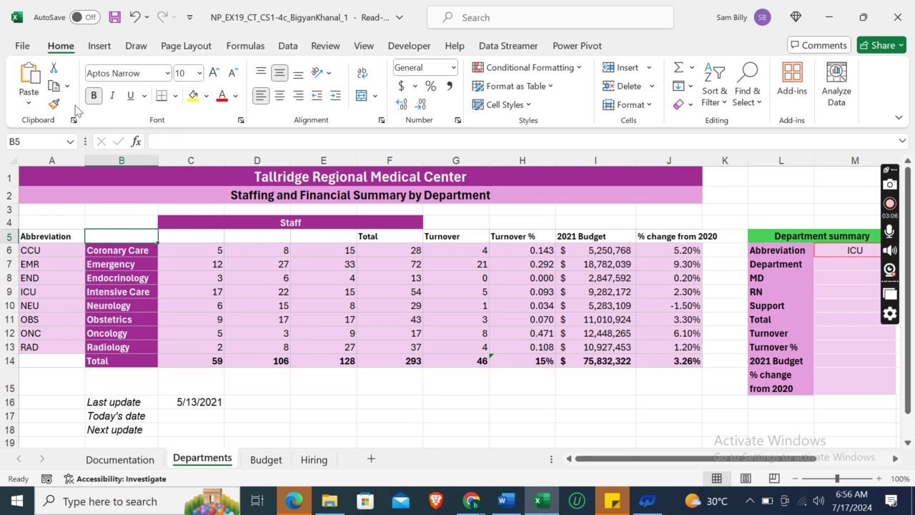
click(28, 100)
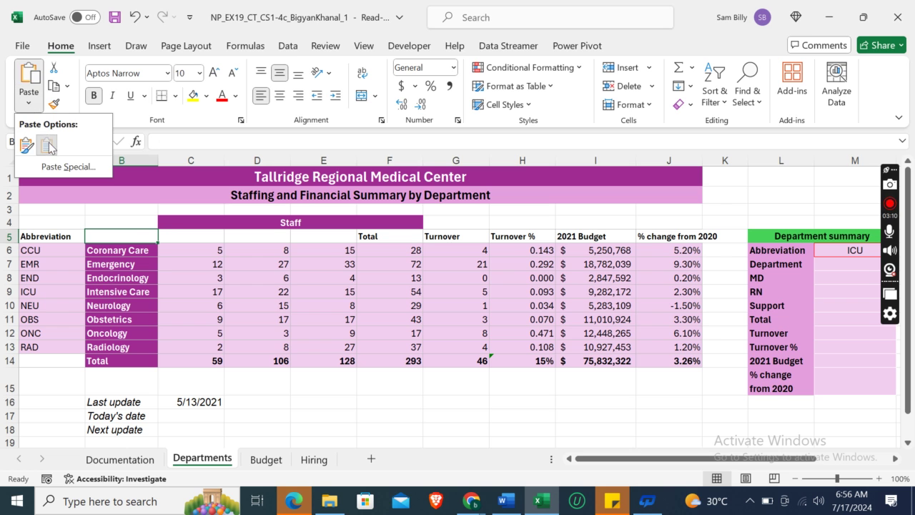
click(49, 147)
- Enter the Staff headings MD, RN and Support in C5:E5
click(502, 504)
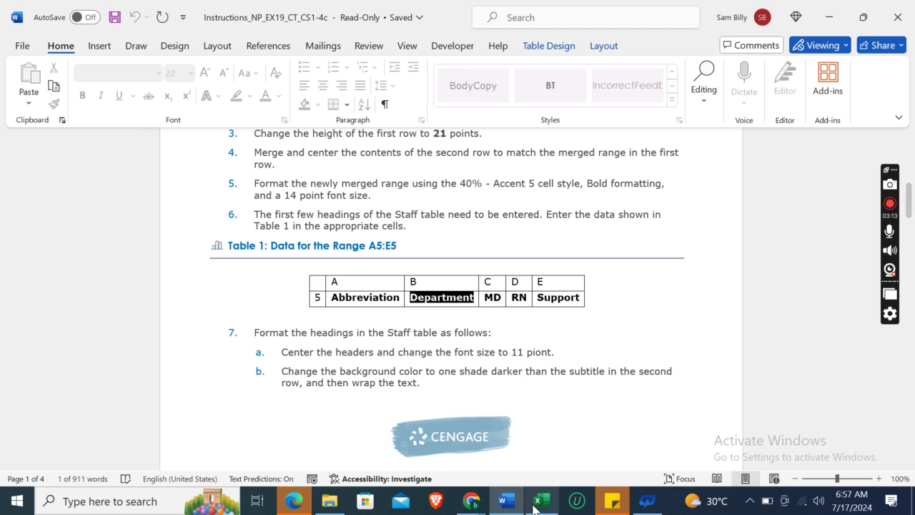
click(535, 505)
click(203, 234)
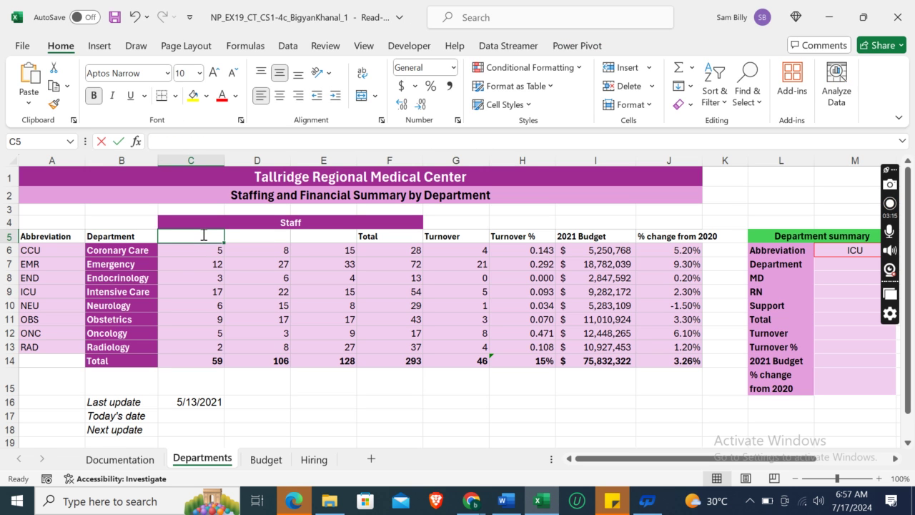
text(MD)
key(Tab)
text(RN)
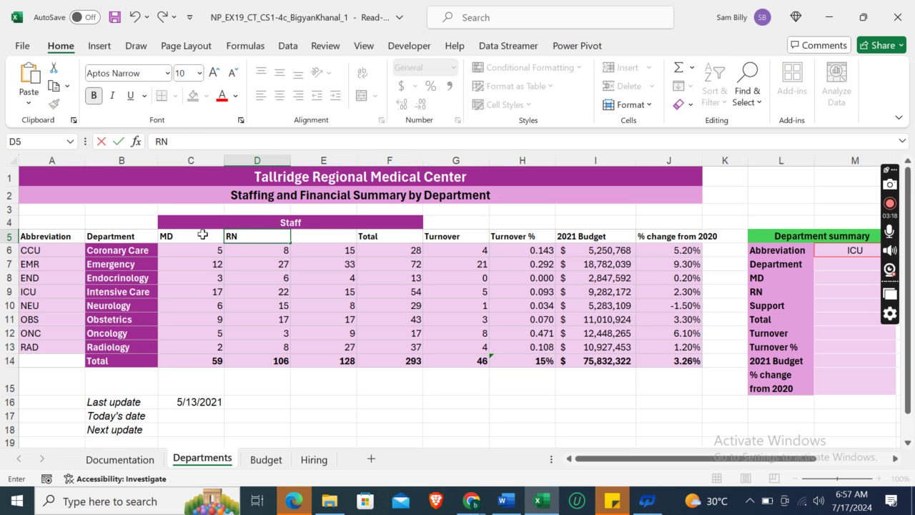
key(Tab)
text(Support)
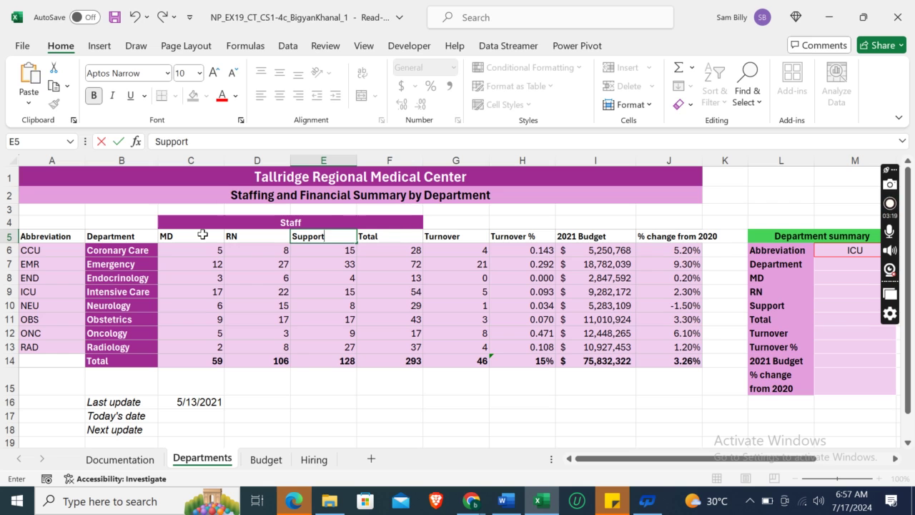
key(Return)
click(504, 502)
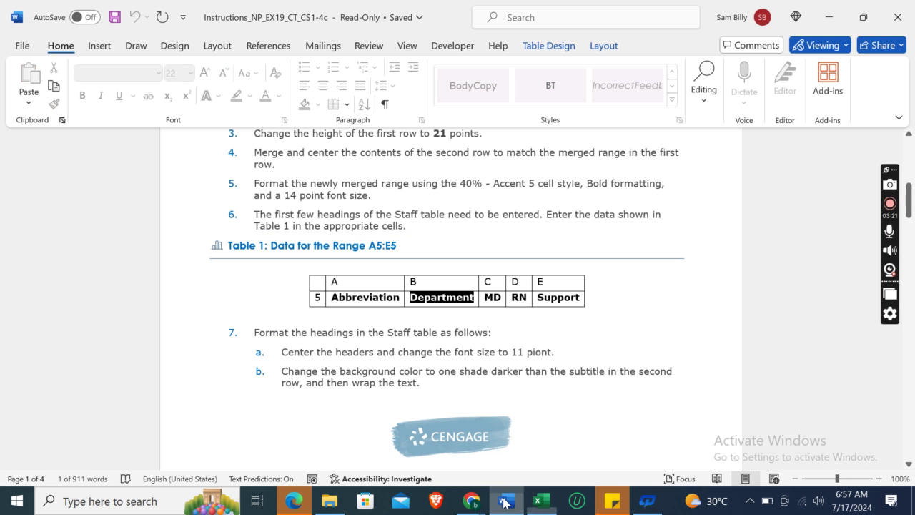
click(332, 362)
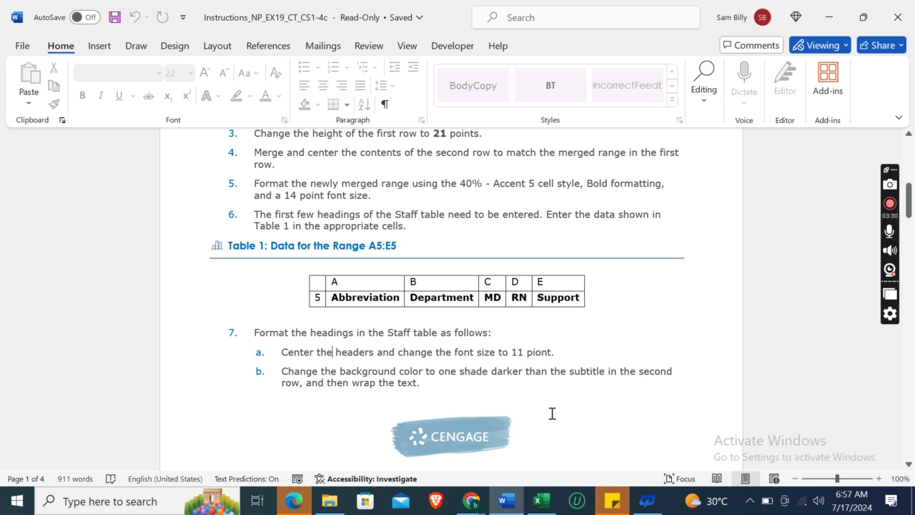
- Select the row 5 headings A5:J5 and center them
click(540, 503)
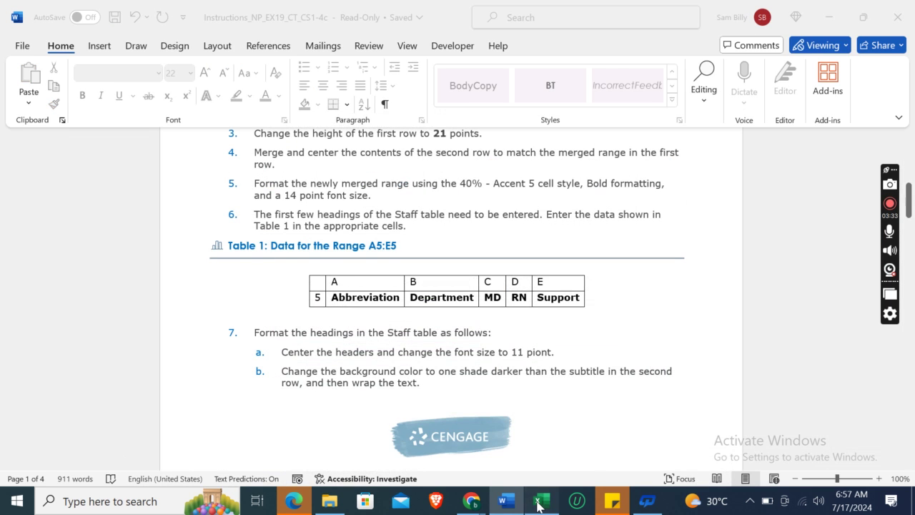
click(540, 503)
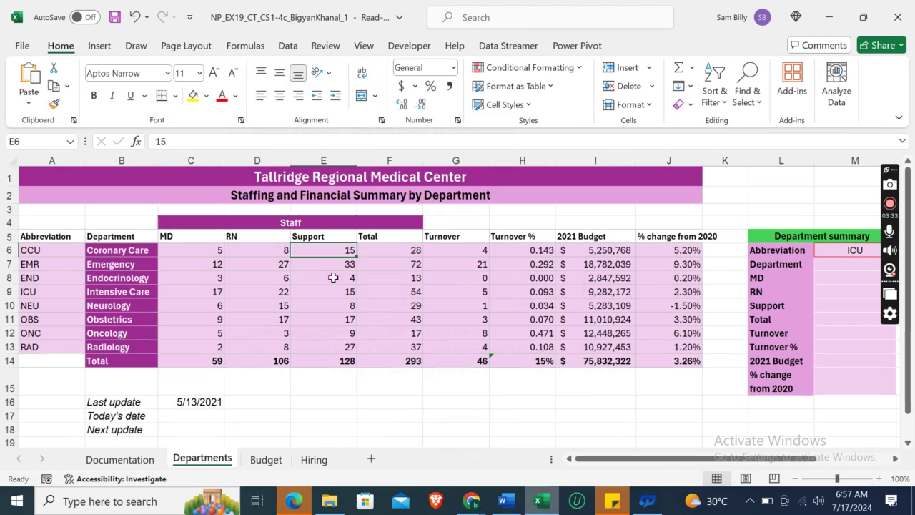
click(62, 234)
key(shift+Right)
key(shift+Right)
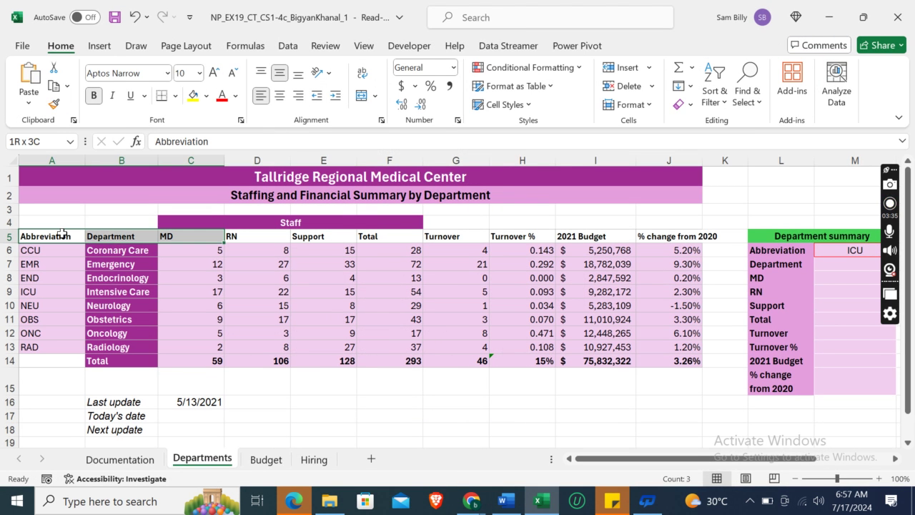
key(shift+Right)
key(shift+Right)
key(shift+Right)
key(shift+Right)
key(shift+Right)
key(shift+Right)
key(shift+Right)
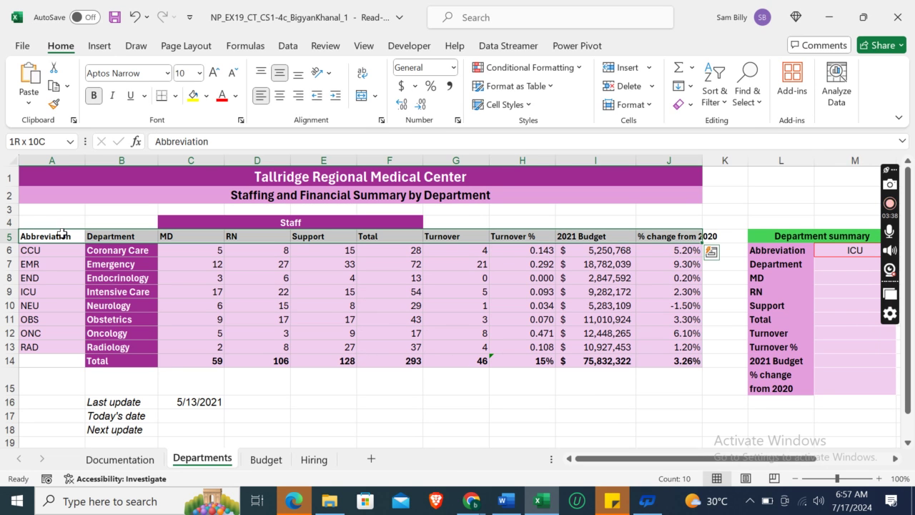
click(282, 103)
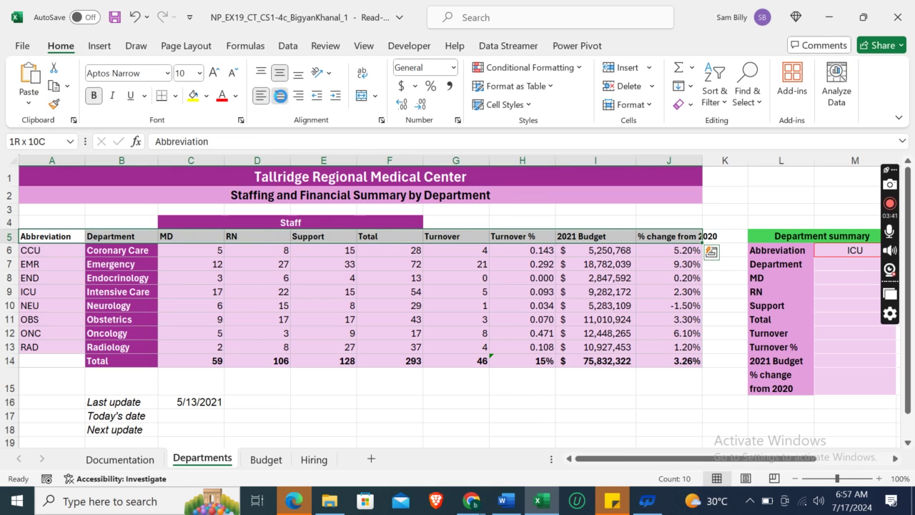
- Set the A5:J5 headings to 11 pt font size
click(501, 494)
key(alt+Tab)
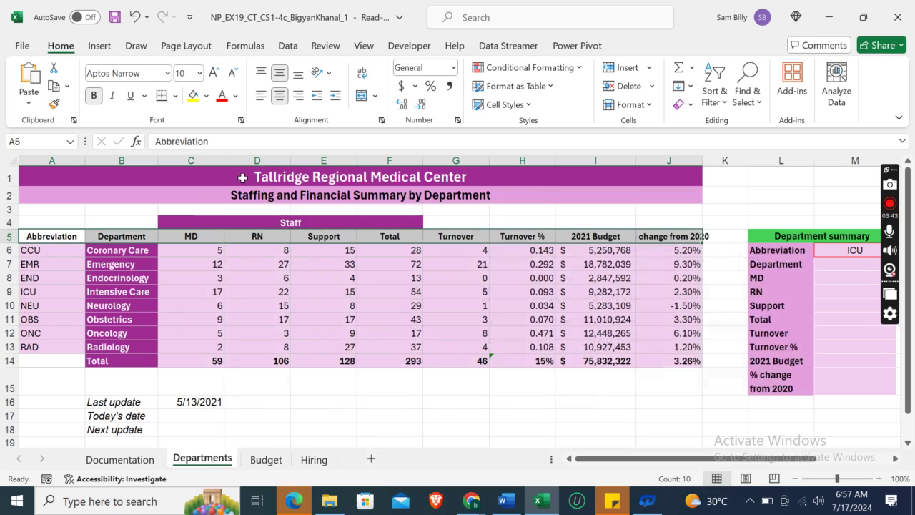
click(214, 72)
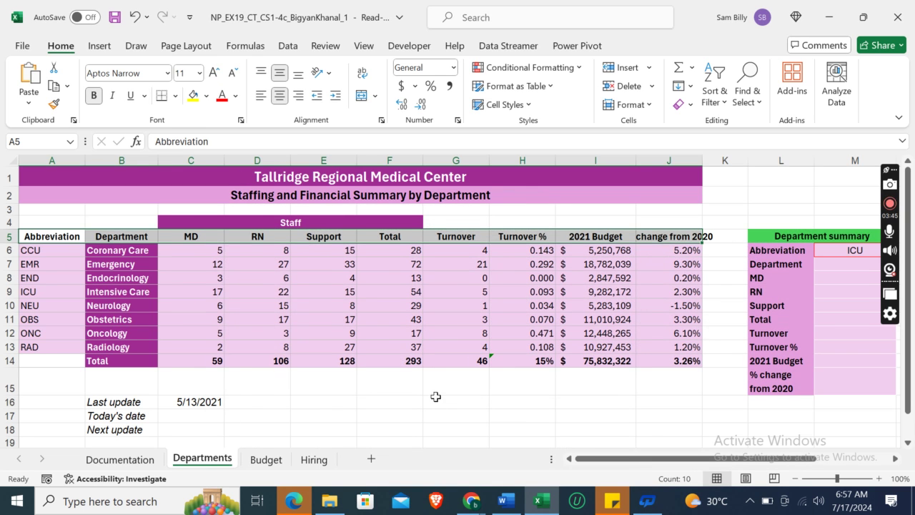
click(502, 500)
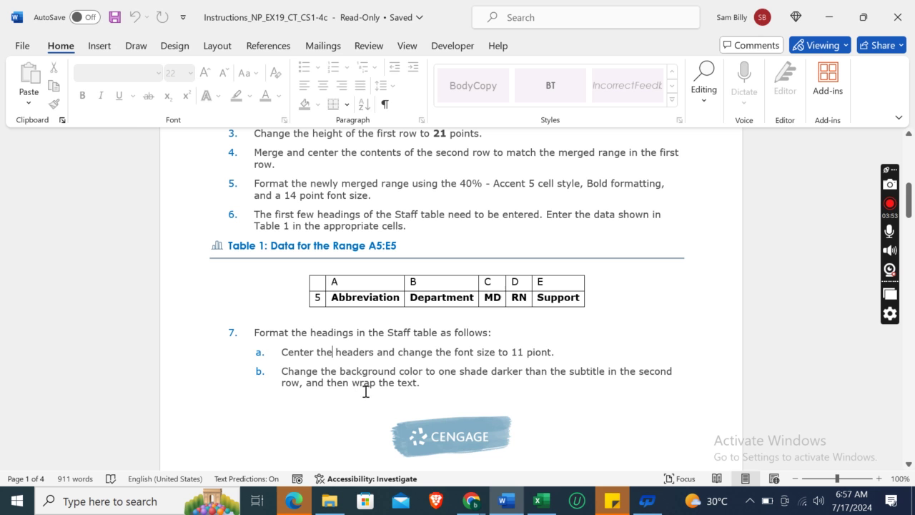
click(541, 501)
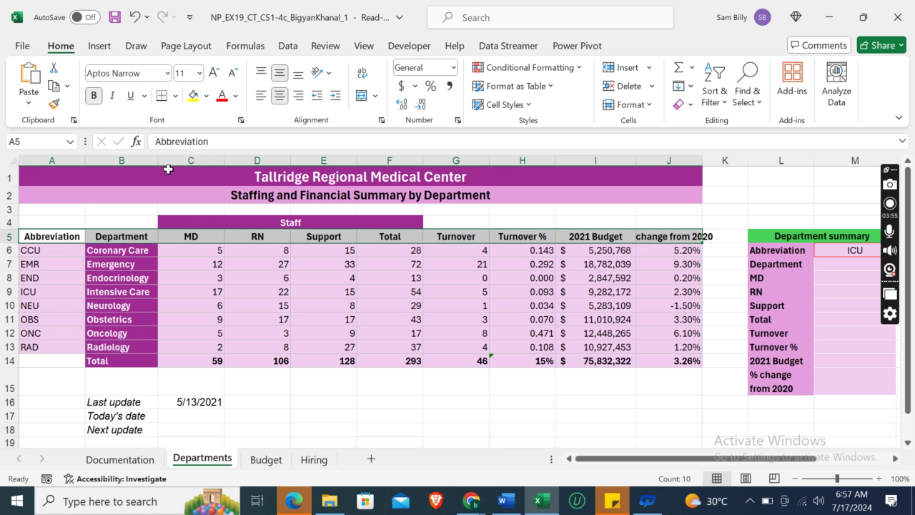
- Apply the darker 60% - Accent5 cell style to the A5:J5 headings
click(528, 105)
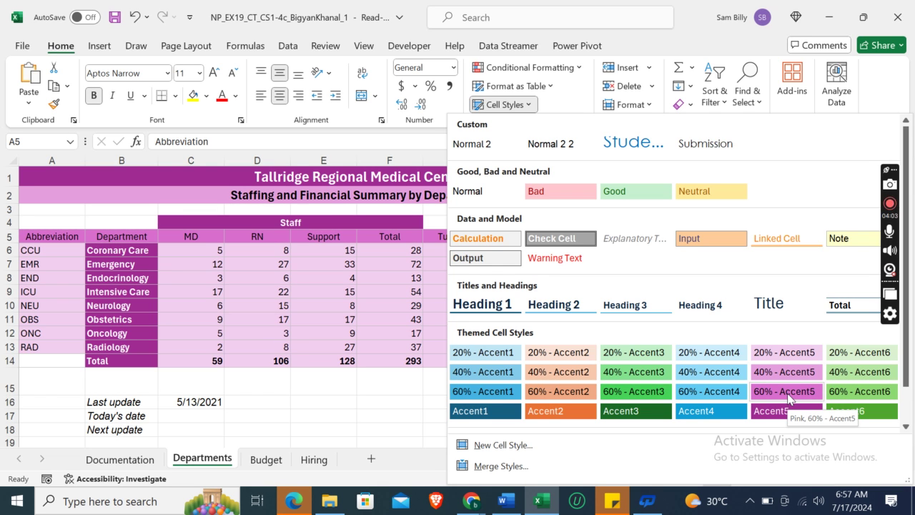
click(477, 421)
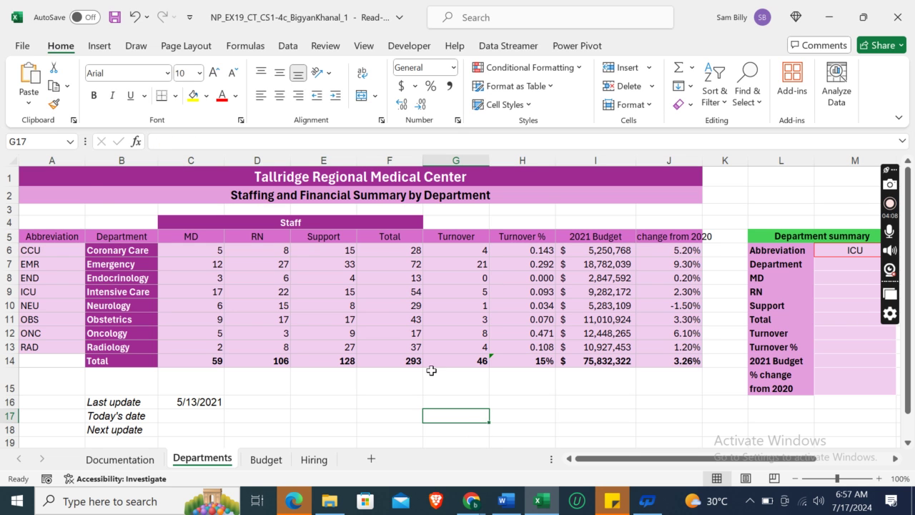
click(98, 195)
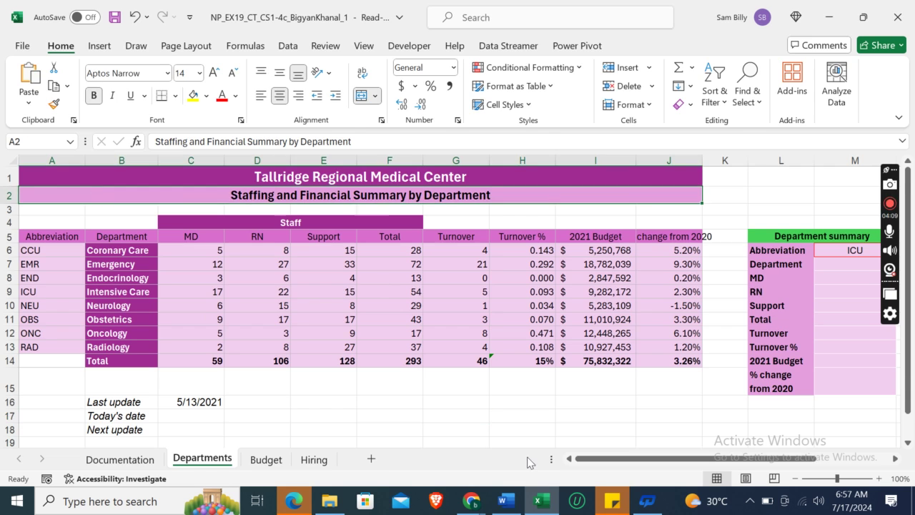
click(503, 512)
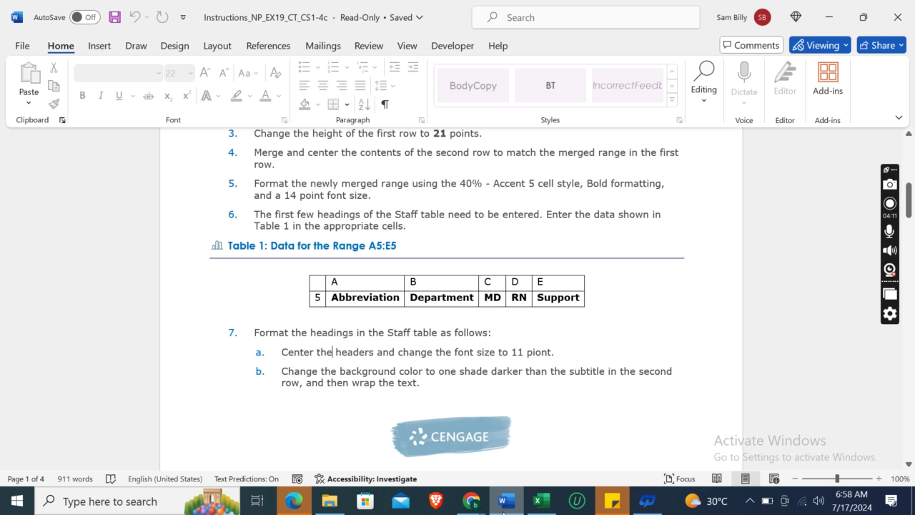
click(542, 501)
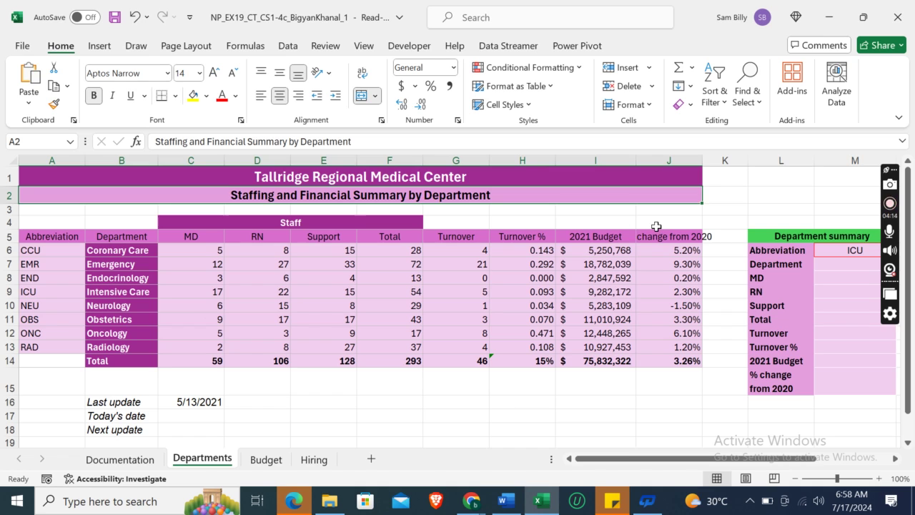
- Wrap the '% change from 2020' heading in J5 onto two lines
click(656, 233)
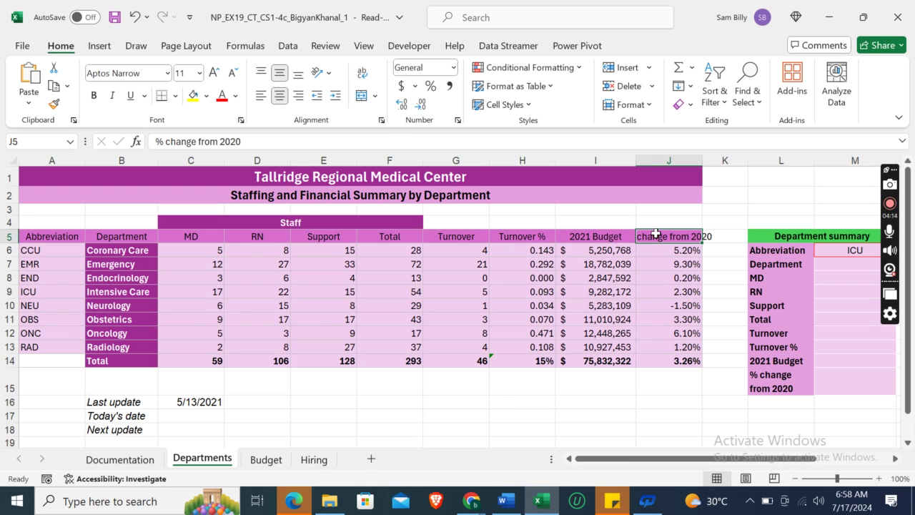
click(360, 72)
click(505, 500)
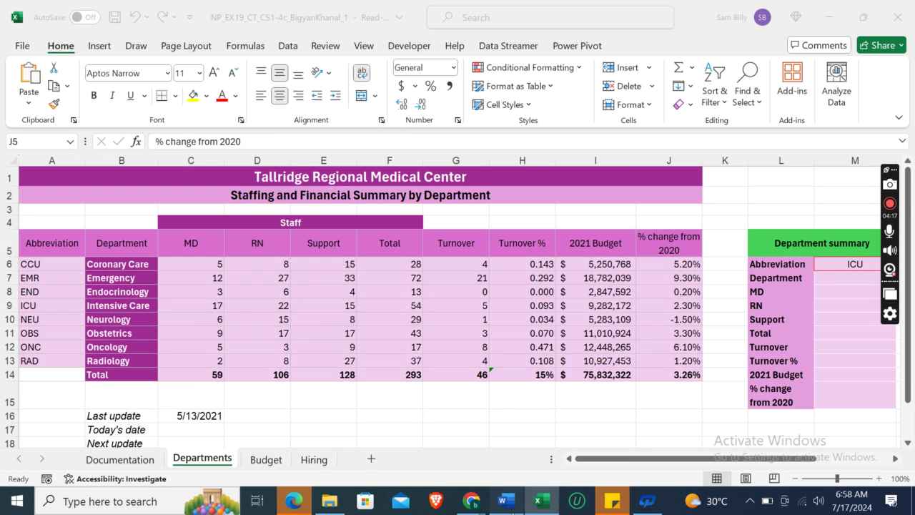
drag(909, 205, 909, 240)
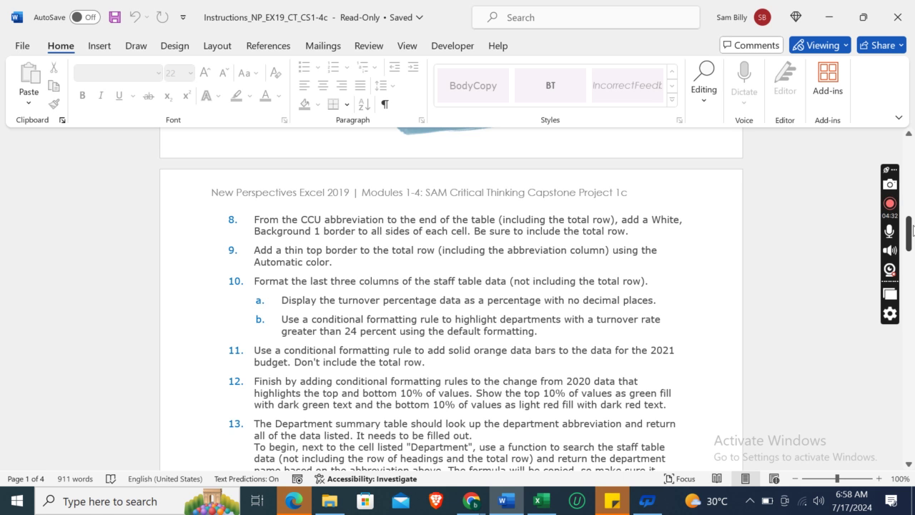
- Scroll the Word instructions back up to the Getting Started section at the top of page 1
scroll(913, 229, down, 1)
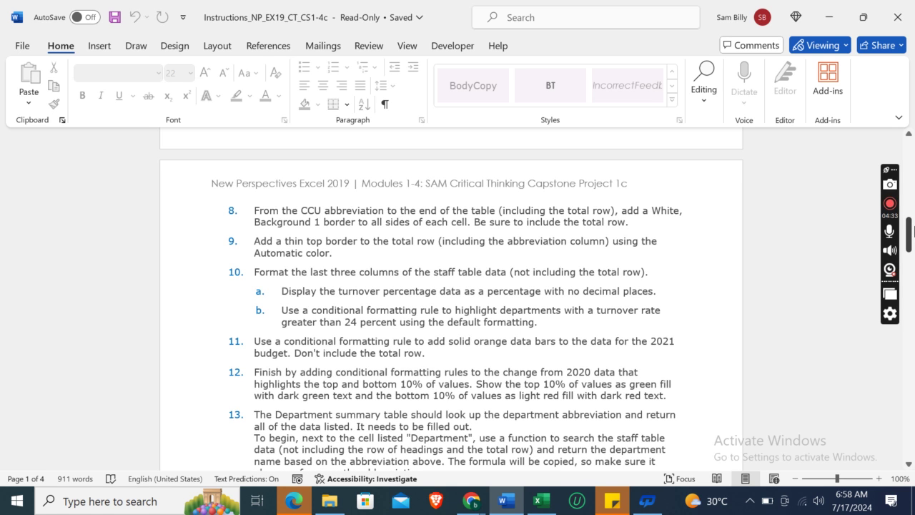
mouse_move(913, 230)
mouse_down()
mouse_move(913, 306)
mouse_move(914, 212)
mouse_up()
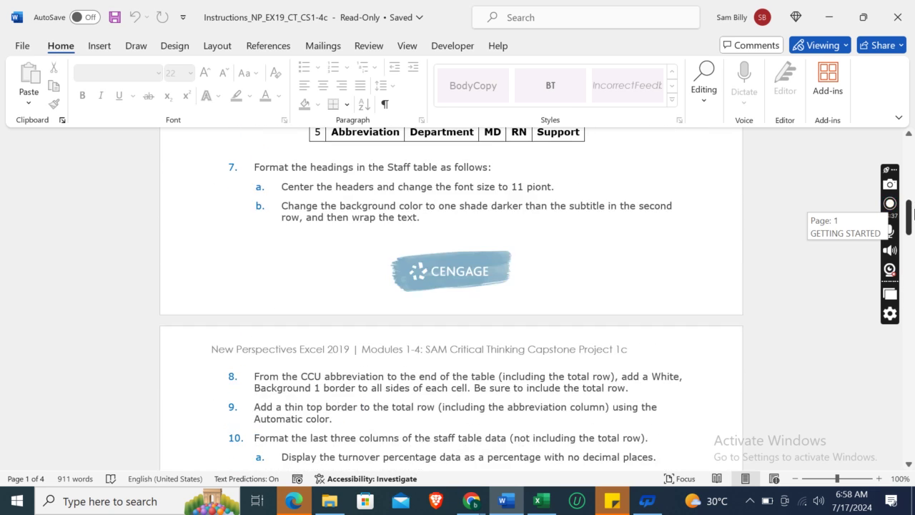
drag(914, 213, 913, 146)
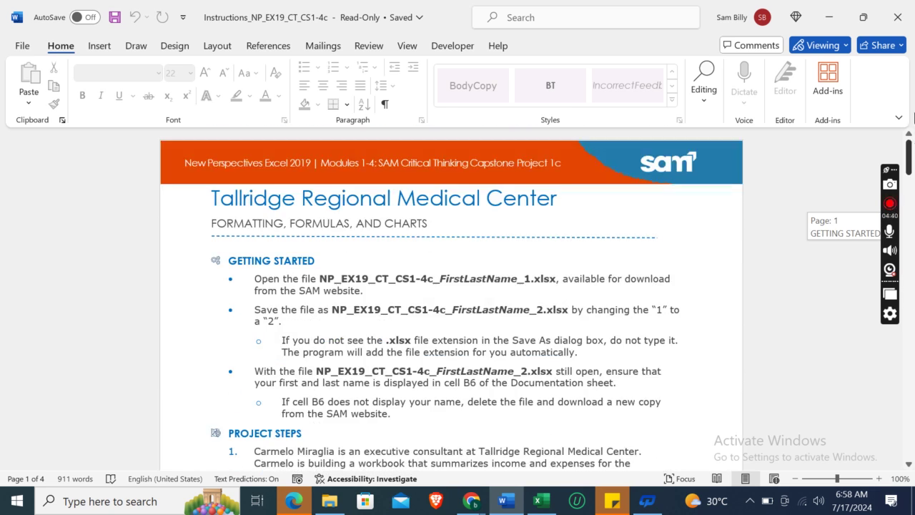